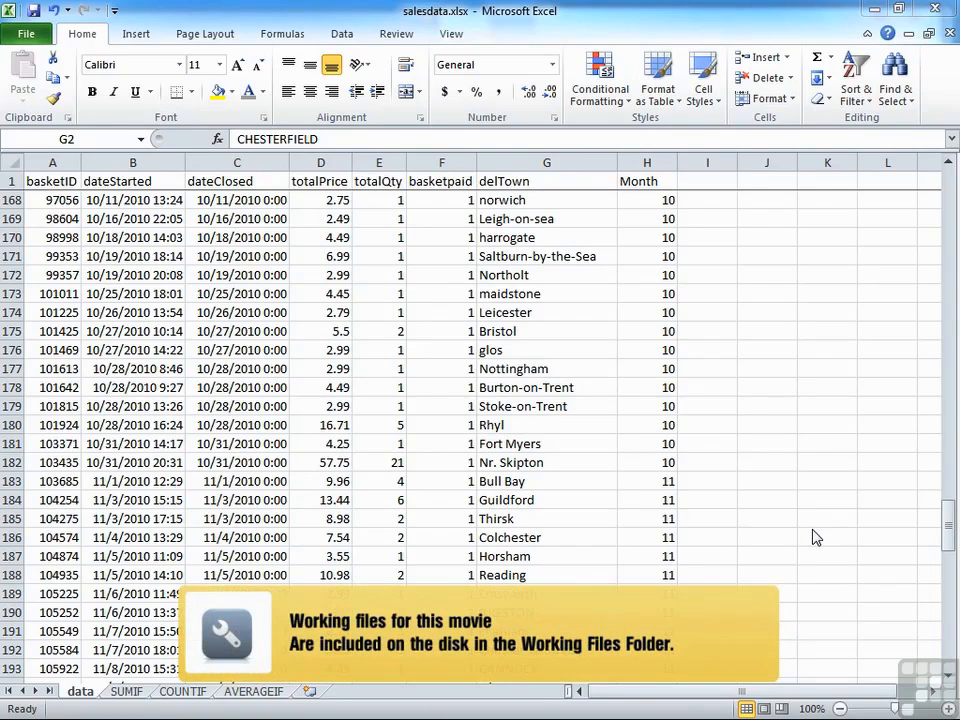
Step: Look over the monthly summary layout on the SUMIF sheet and the sales records on the data sheet
{"action": "left_click", "coordinate": [126, 691]}
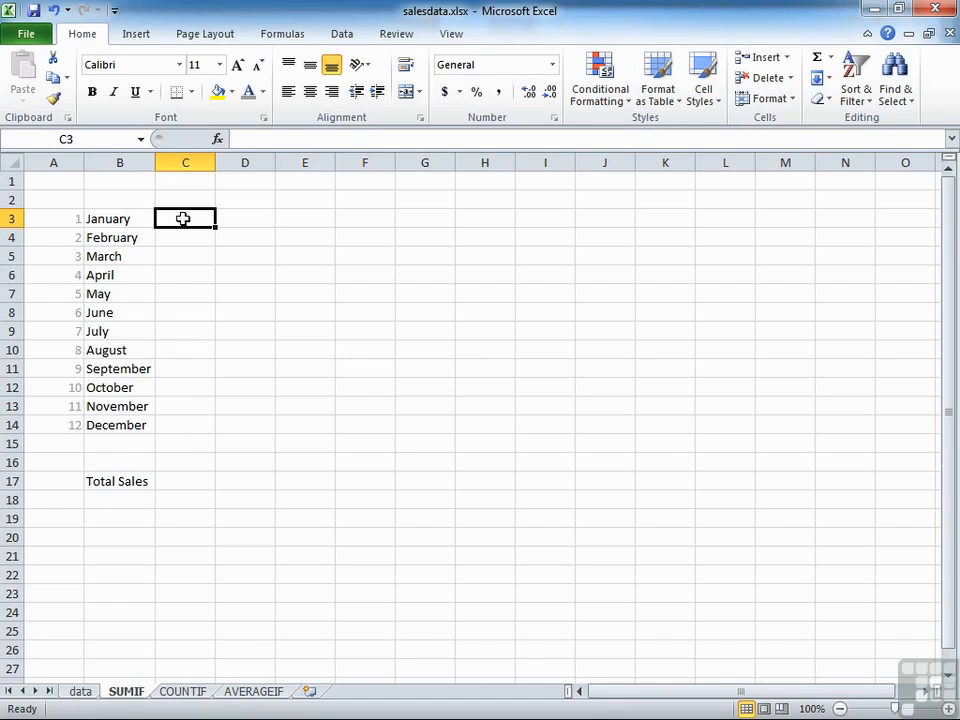
{"action": "left_click", "coordinate": [86, 691]}
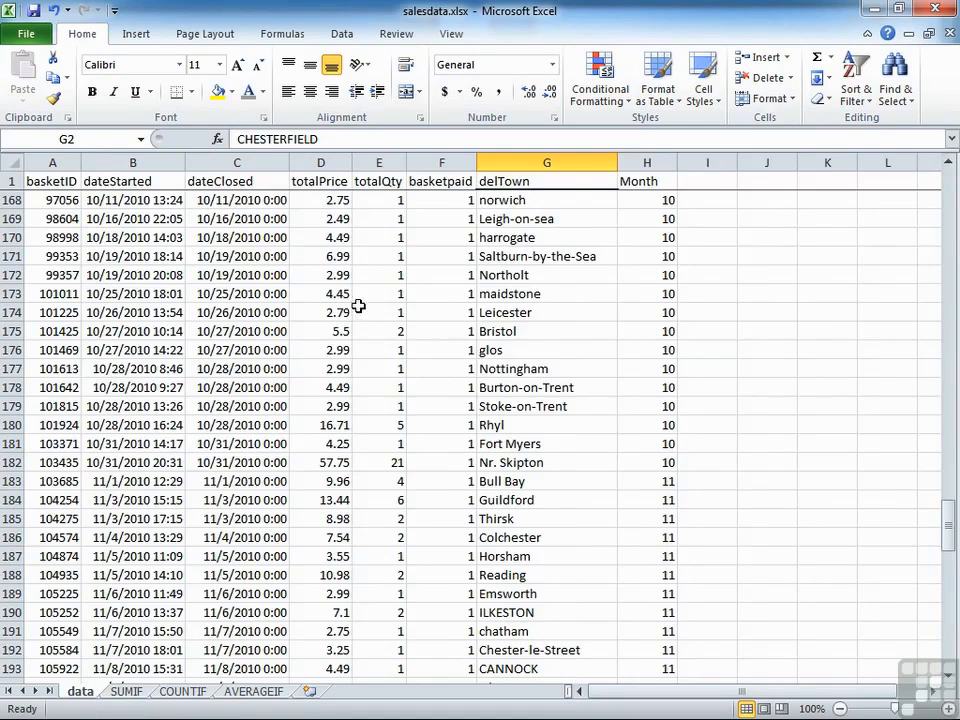
{"action": "left_click", "coordinate": [130, 691]}
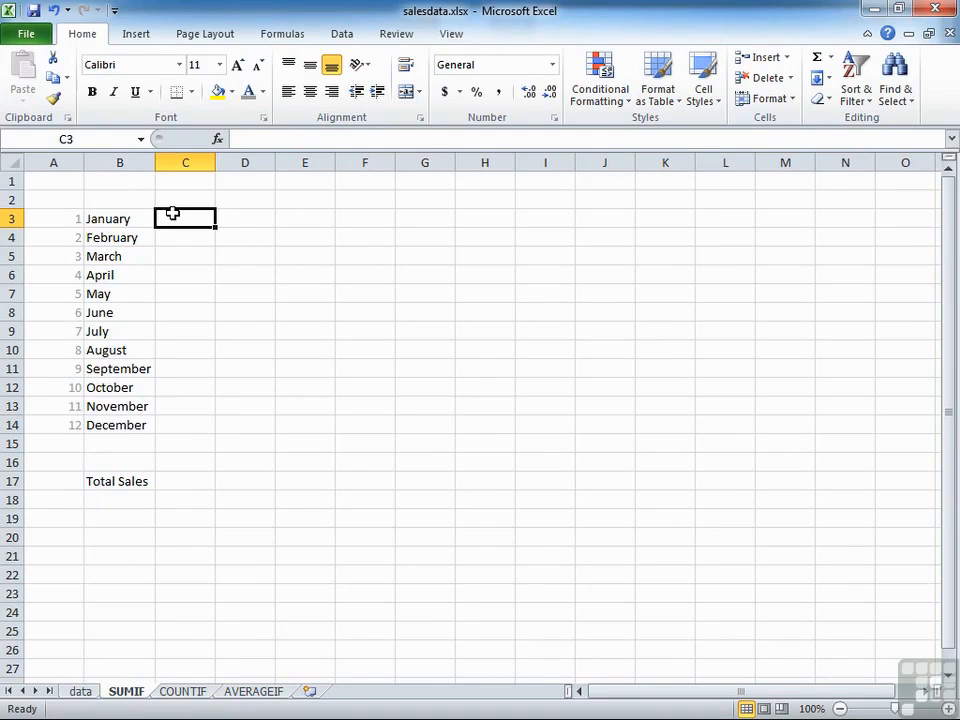
Step: Enter =SUMIF(month,A3,value) in C3 for January's sales and apply the dollar Accounting format to the cell
{"action": "type", "text": "=SUMIF("}
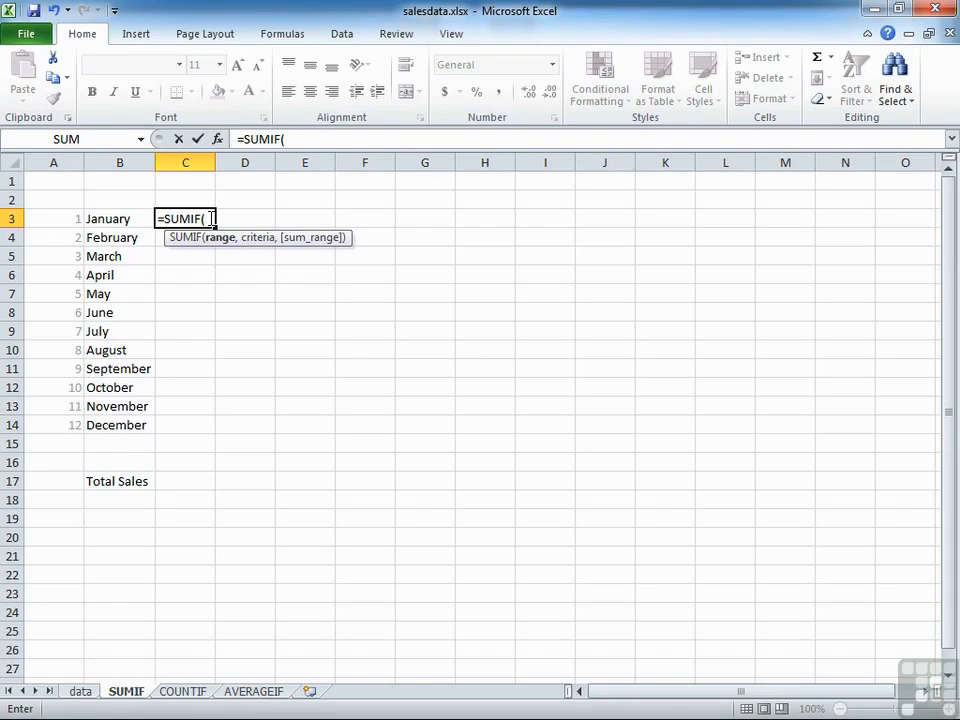
{"action": "type", "text": "month"}
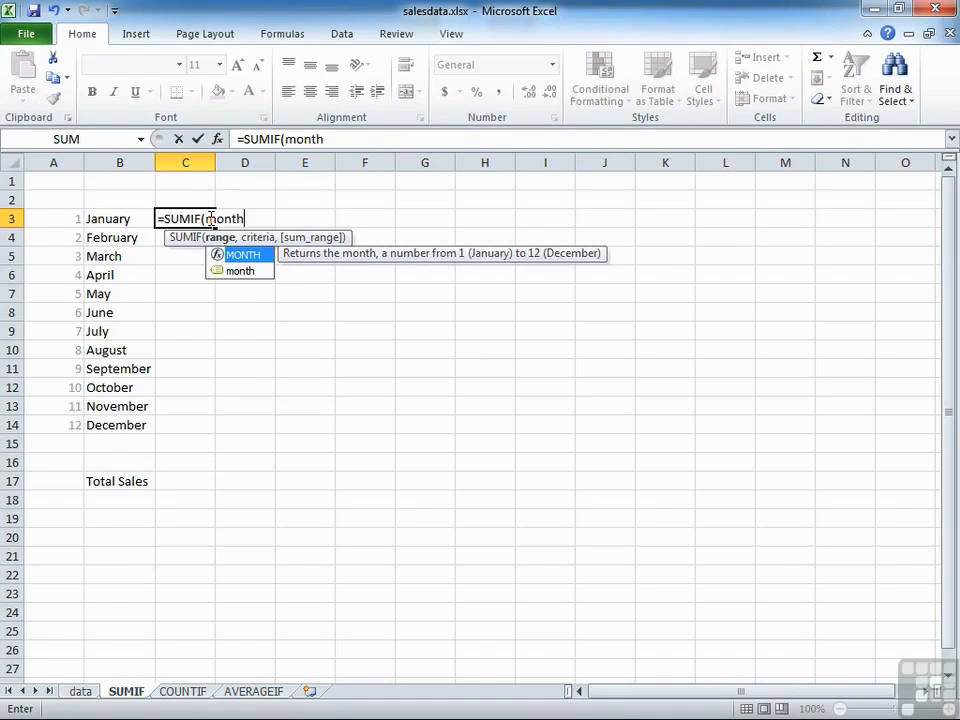
{"action": "double_click", "coordinate": [236, 272]}
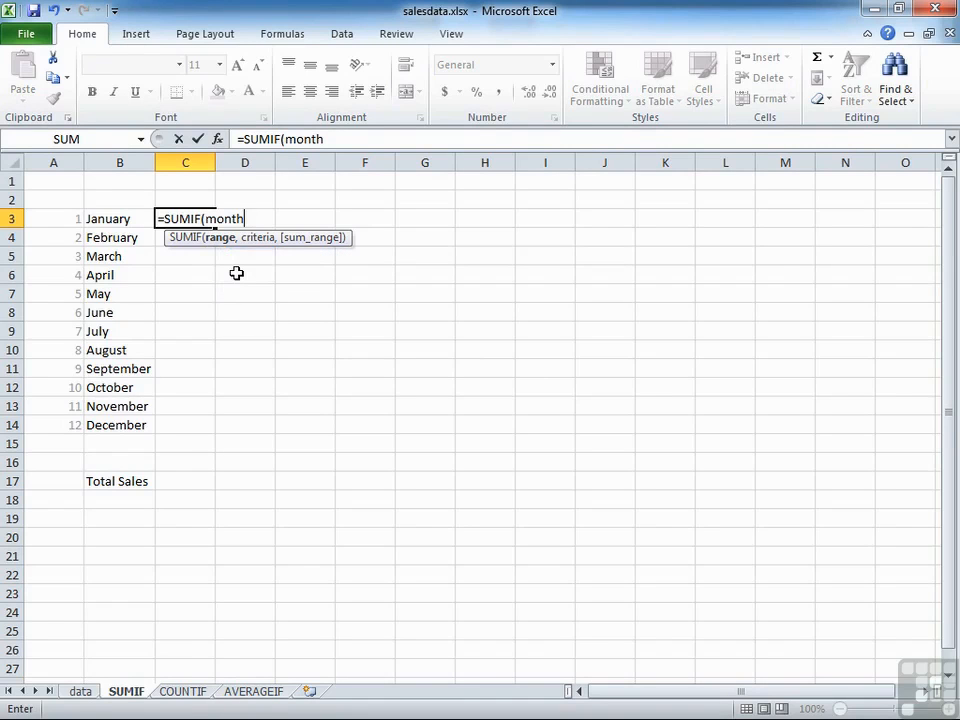
{"action": "type", "text": ","}
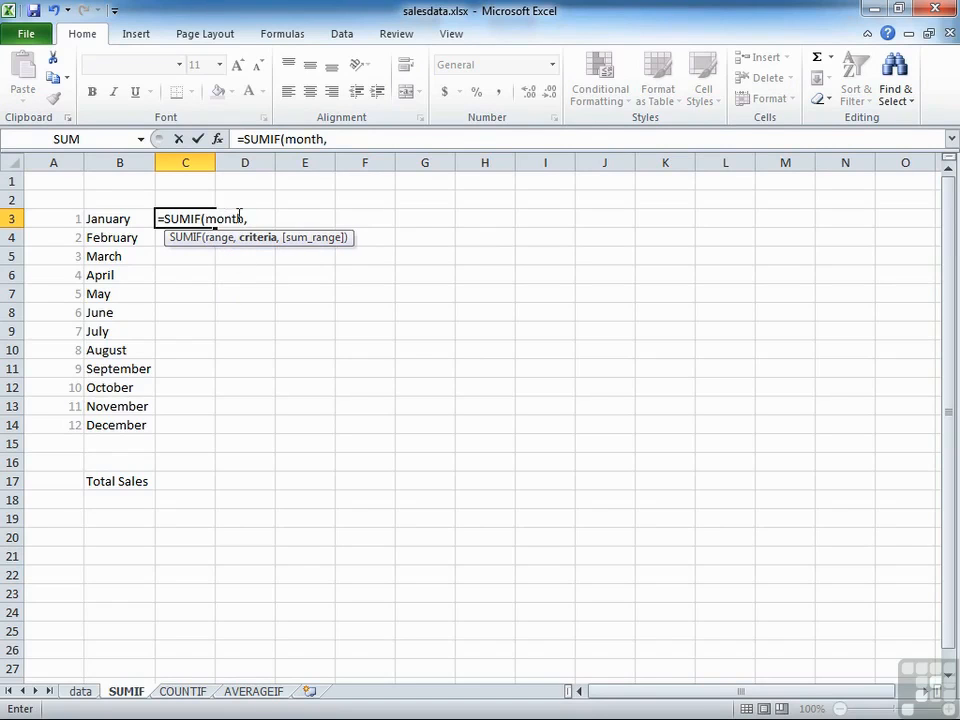
{"action": "left_click", "coordinate": [60, 218]}
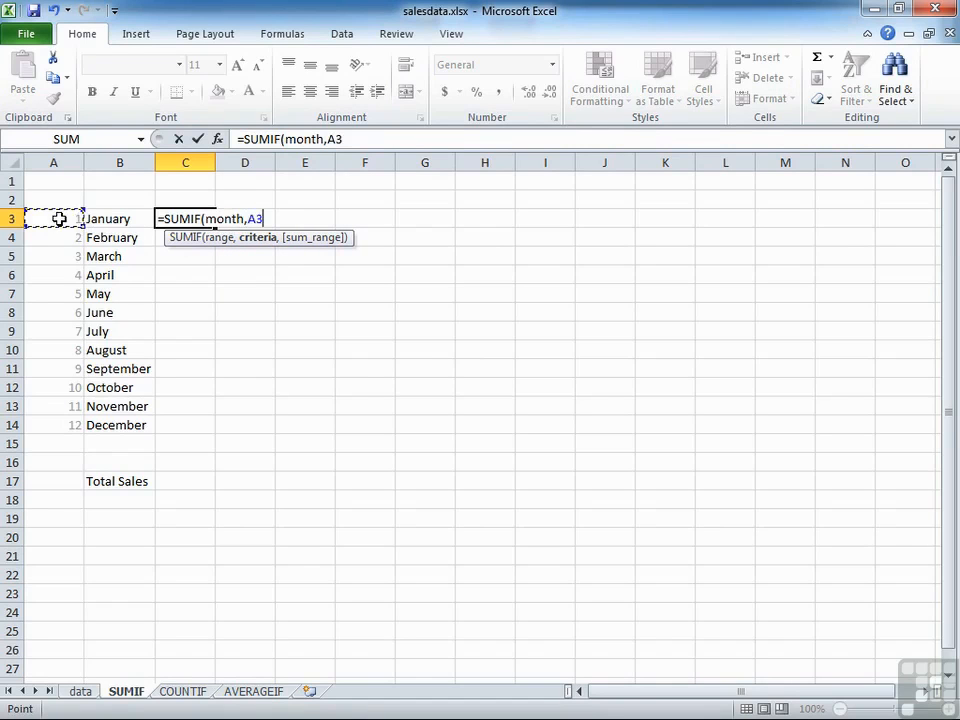
{"action": "type", "text": ","}
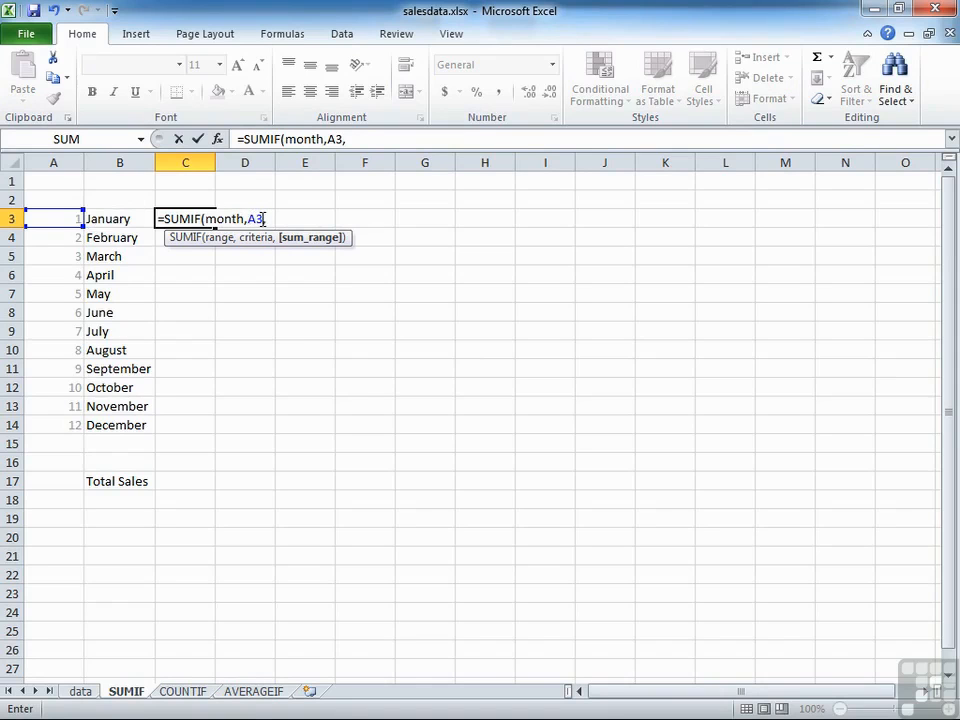
{"action": "type", "text": "va"}
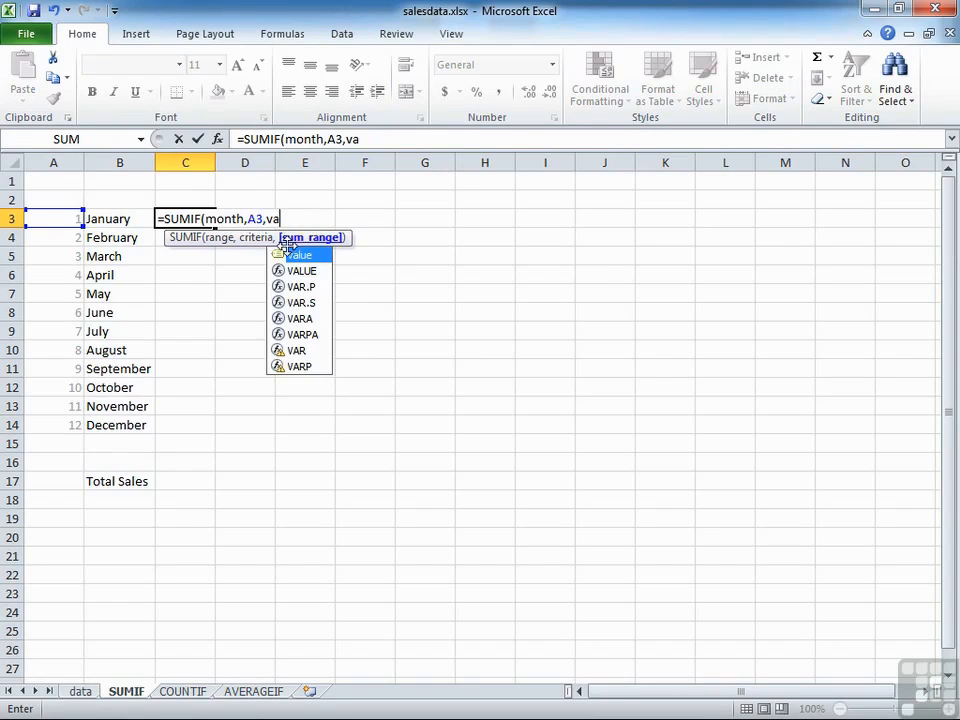
{"action": "double_click", "coordinate": [300, 257]}
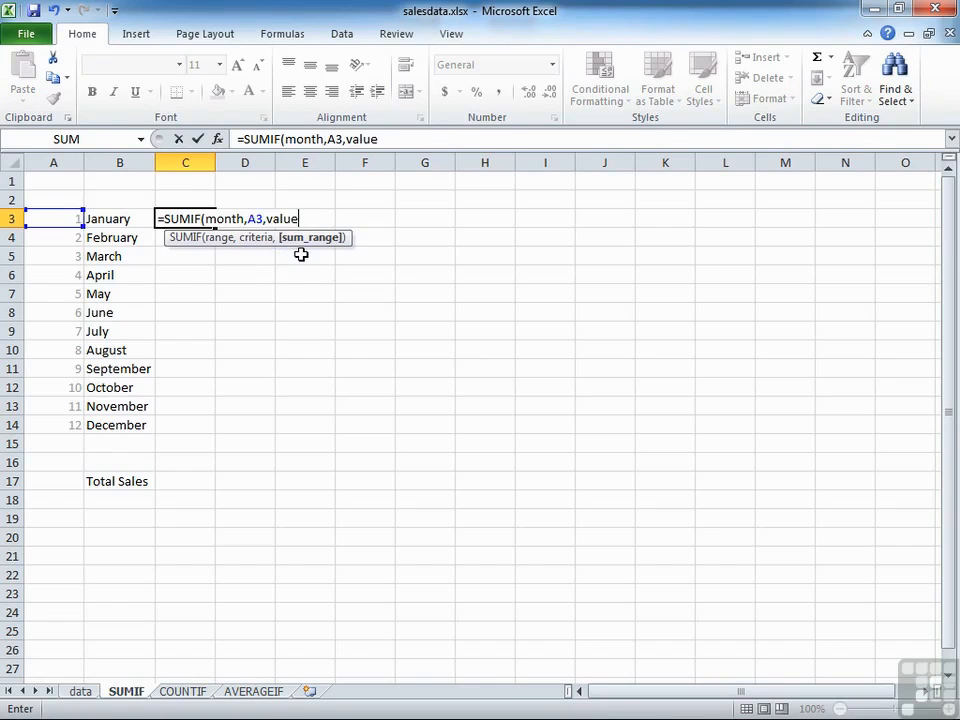
{"action": "type", "text": ")"}
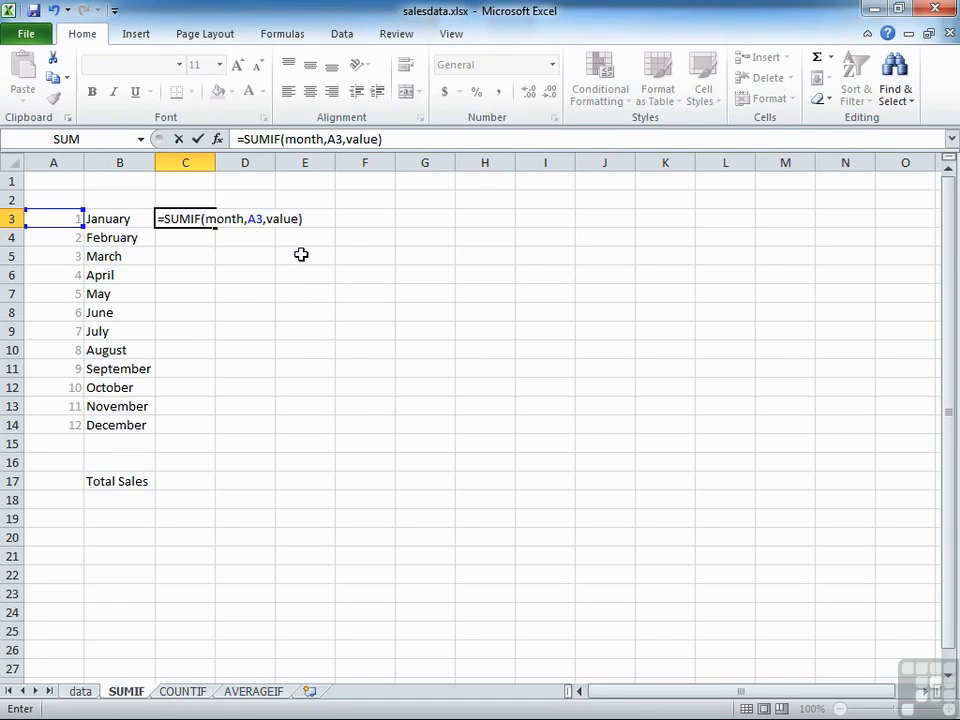
{"action": "key", "text": "Return"}
{"action": "left_click", "coordinate": [185, 225]}
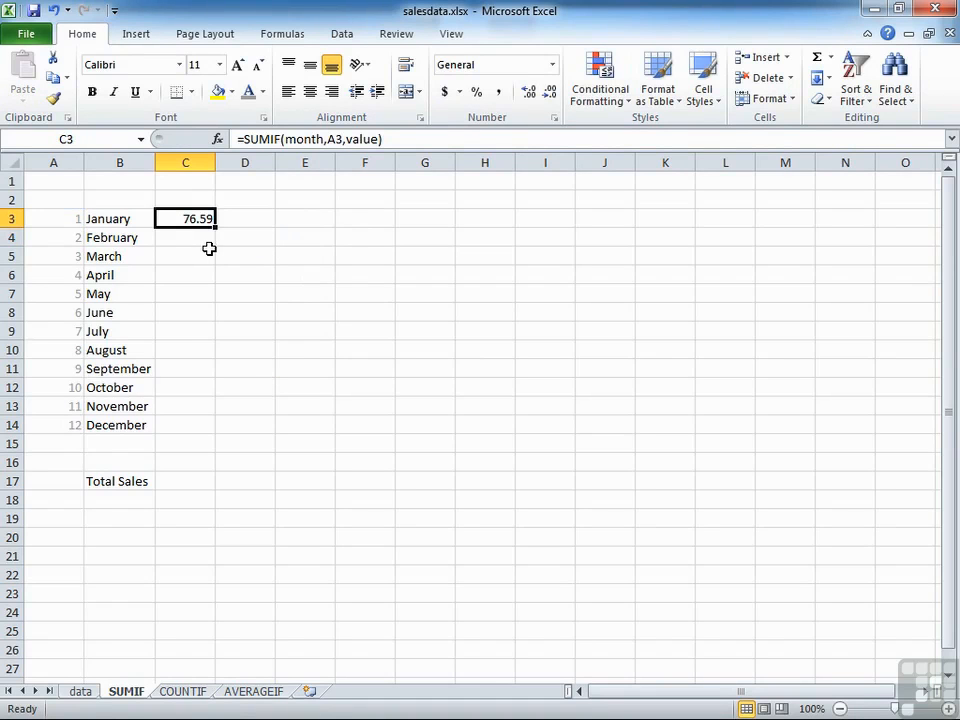
{"action": "left_click", "coordinate": [443, 92]}
Step: Select the named ranges month and value in turn on the data sheet to examine which columns they cover
{"action": "left_click", "coordinate": [80, 691]}
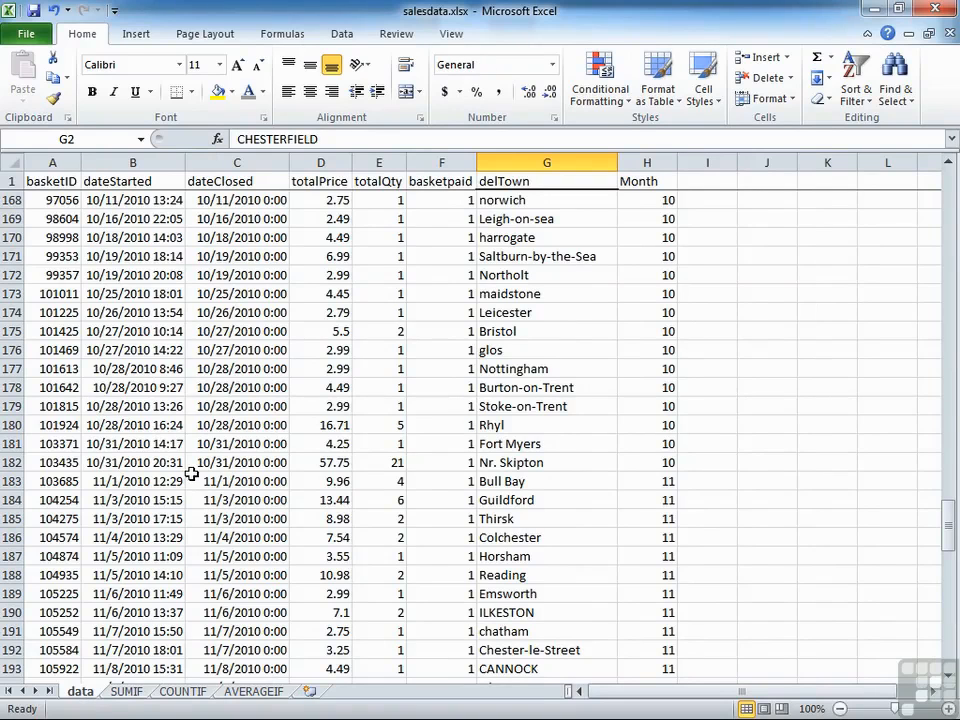
{"action": "left_click", "coordinate": [141, 139]}
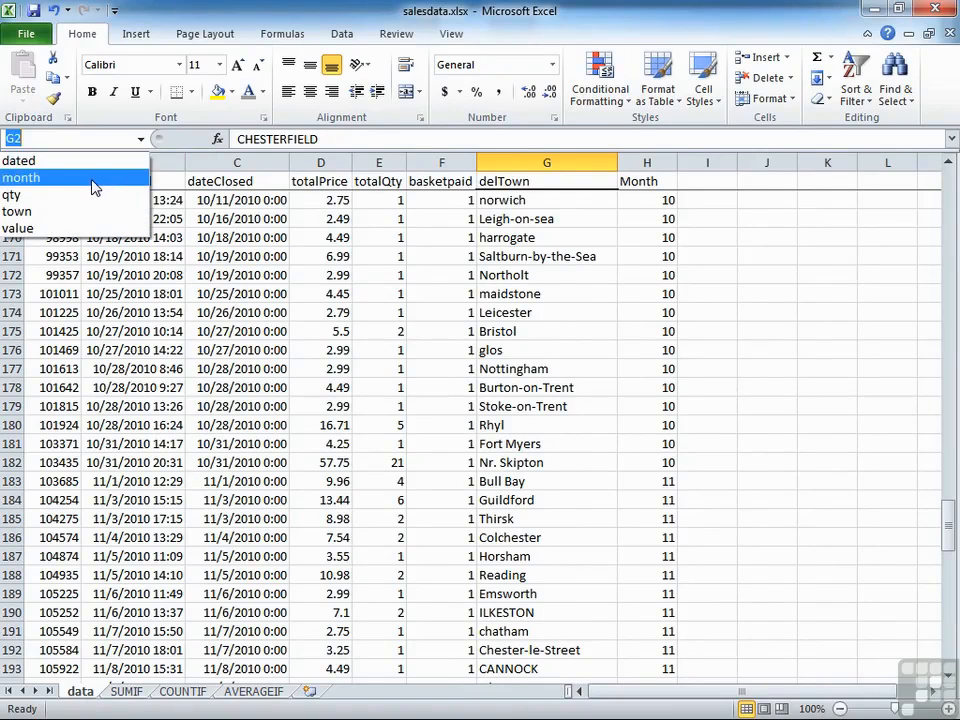
{"action": "left_click", "coordinate": [93, 187]}
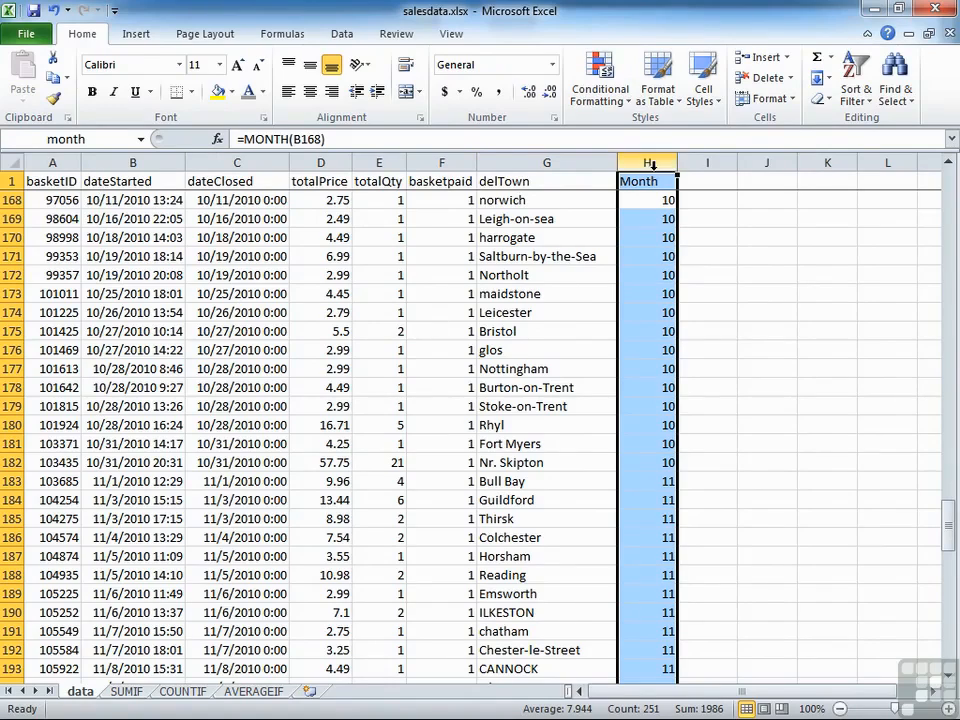
{"action": "scroll", "coordinate": [639, 437], "scroll_direction": "up", "scroll_amount": 4}
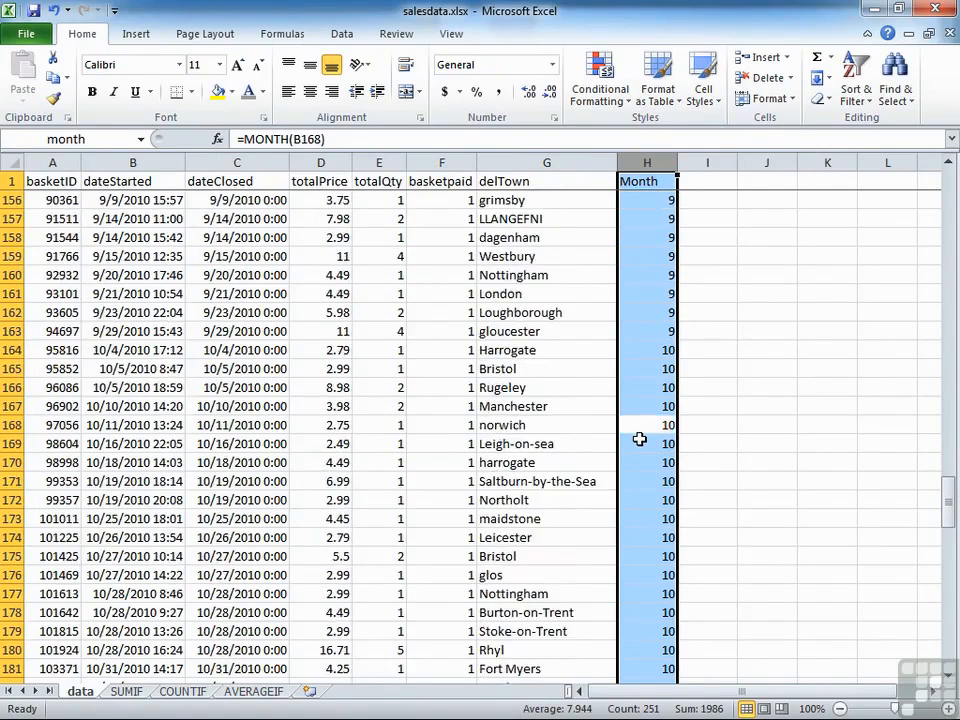
{"action": "scroll", "coordinate": [639, 439], "scroll_direction": "up", "scroll_amount": 18}
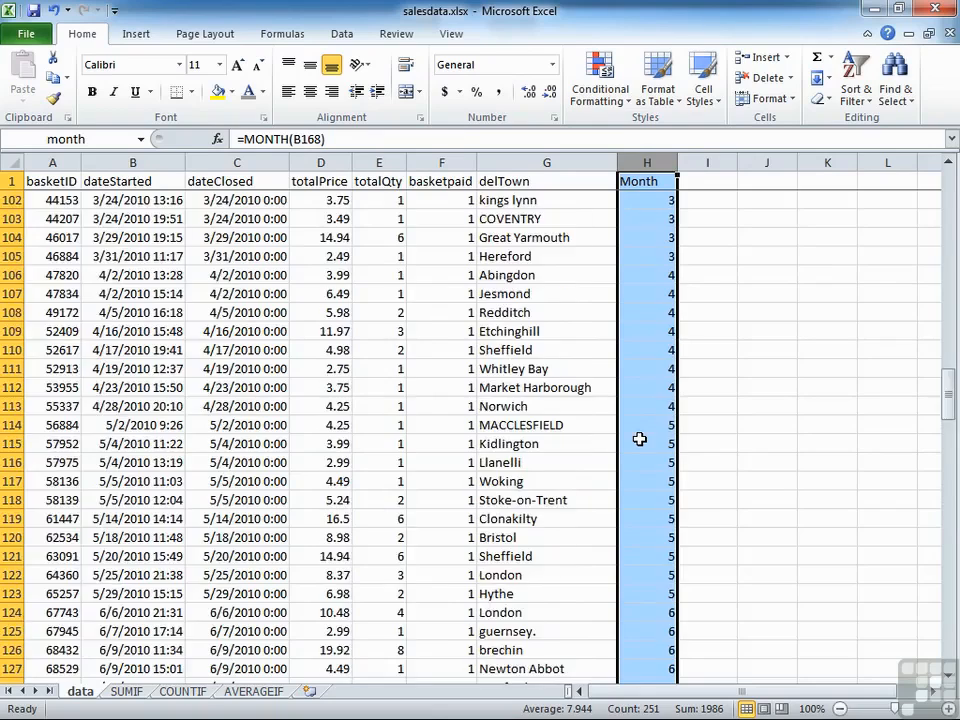
{"action": "scroll", "coordinate": [639, 439], "scroll_direction": "up", "scroll_amount": 20}
{"action": "scroll", "coordinate": [639, 439], "scroll_direction": "down", "scroll_amount": 7}
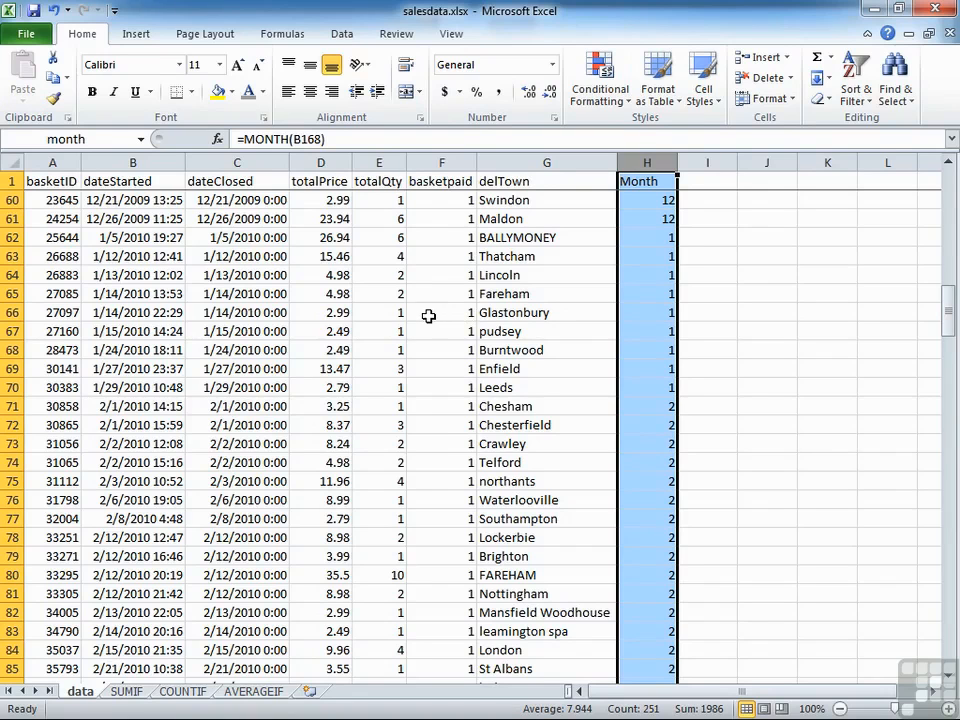
{"action": "left_click", "coordinate": [140, 139]}
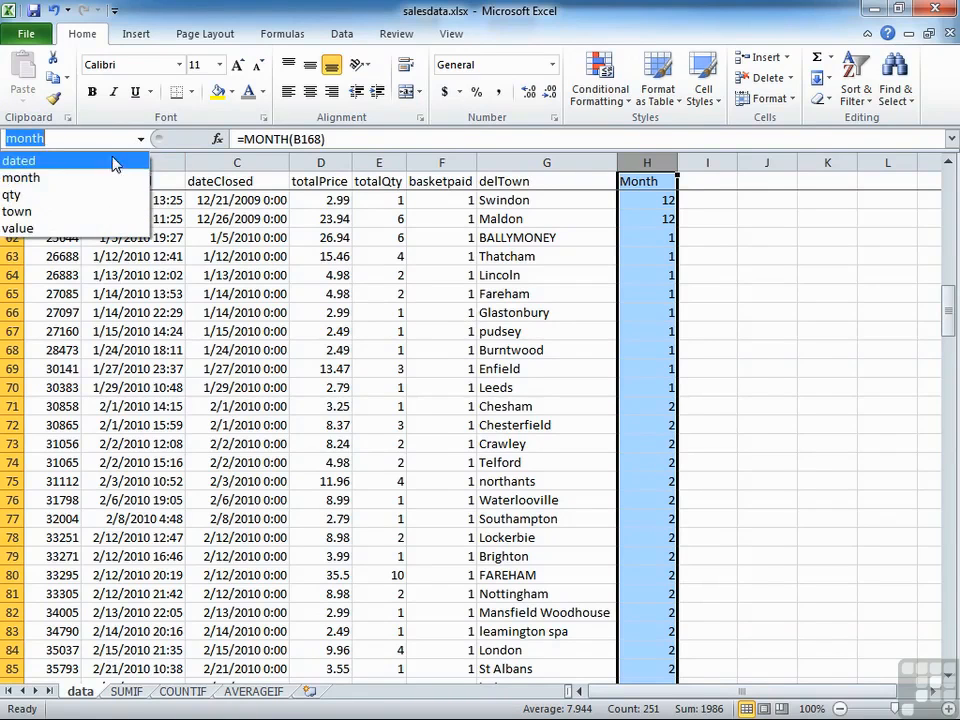
{"action": "left_click", "coordinate": [62, 227]}
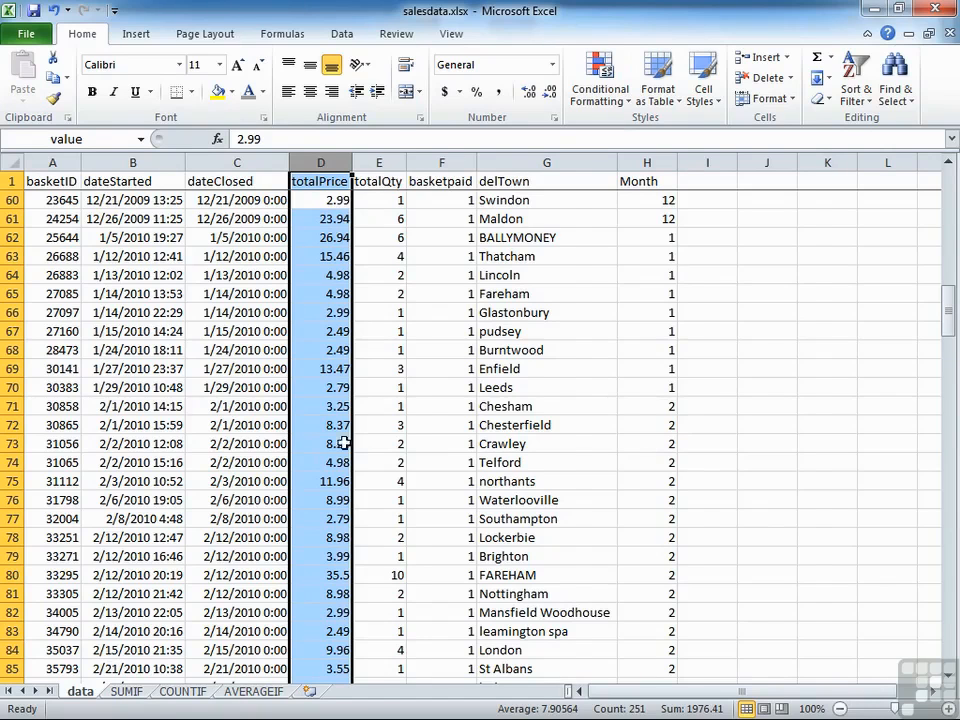
Step: Examine the range, criteria and sum range arguments of January's formula in C3 on the SUMIF sheet
{"action": "left_click", "coordinate": [127, 691]}
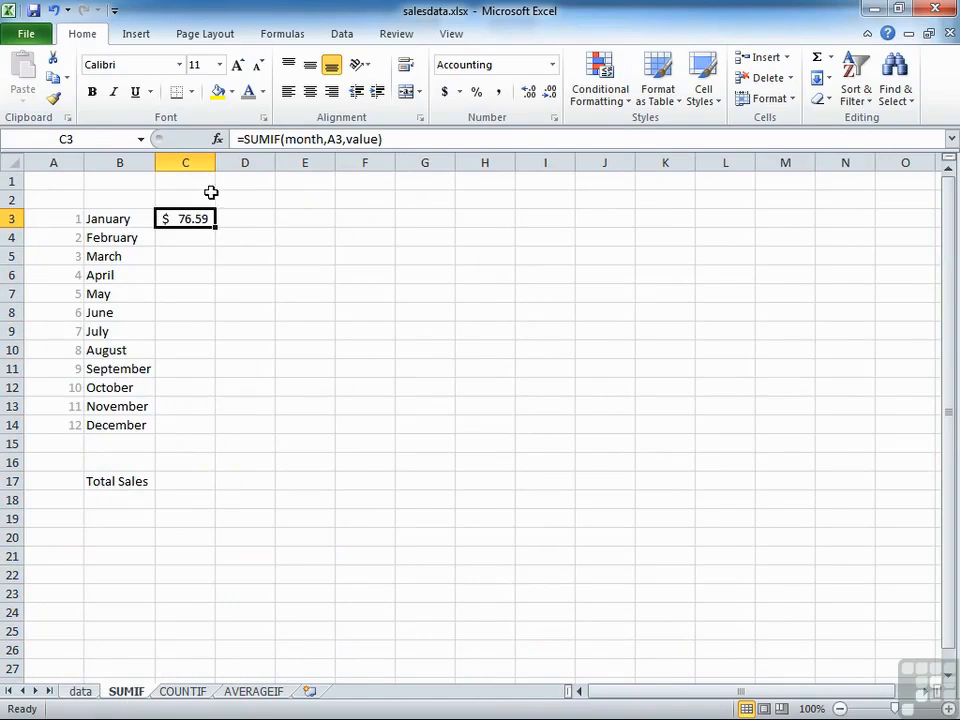
{"action": "double_click", "coordinate": [189, 218]}
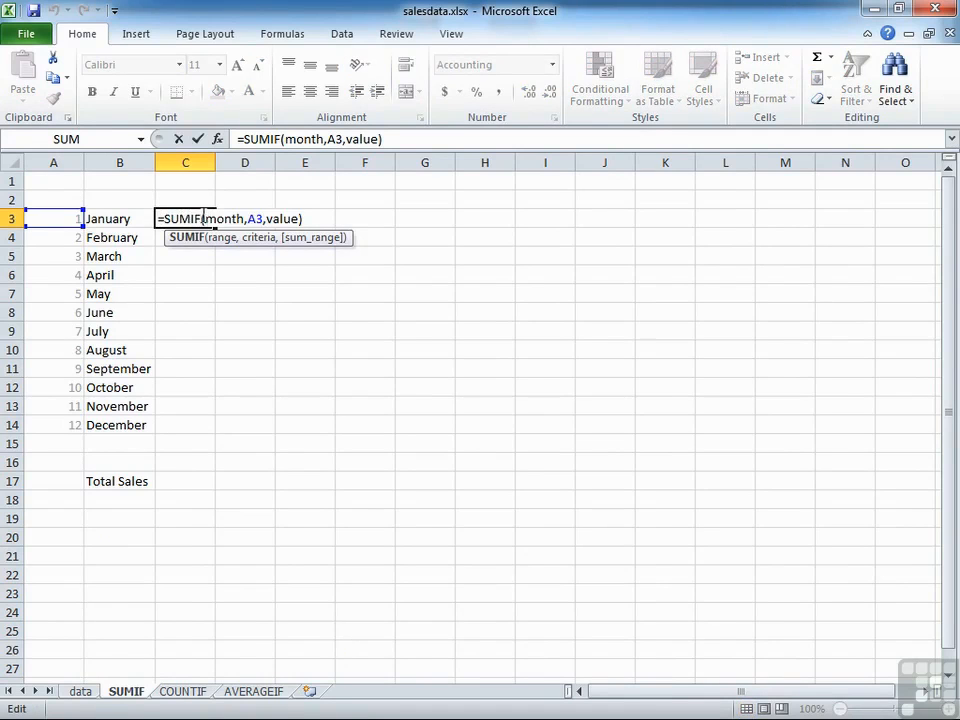
{"action": "left_click_drag", "start_coordinate": [207, 218], "coordinate": [244, 218]}
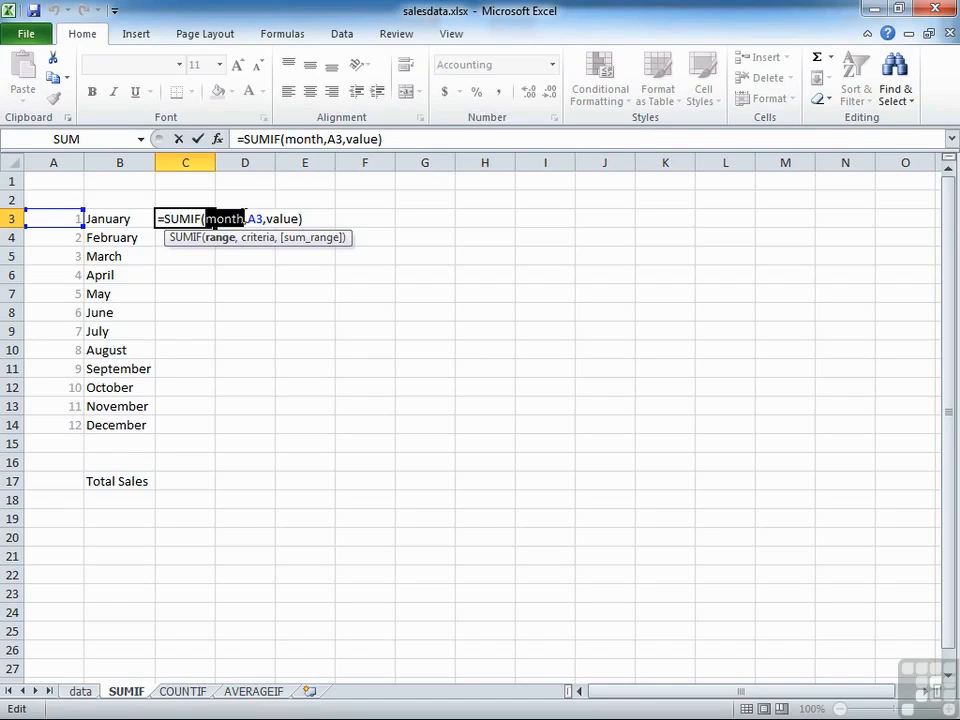
{"action": "left_click", "coordinate": [253, 218]}
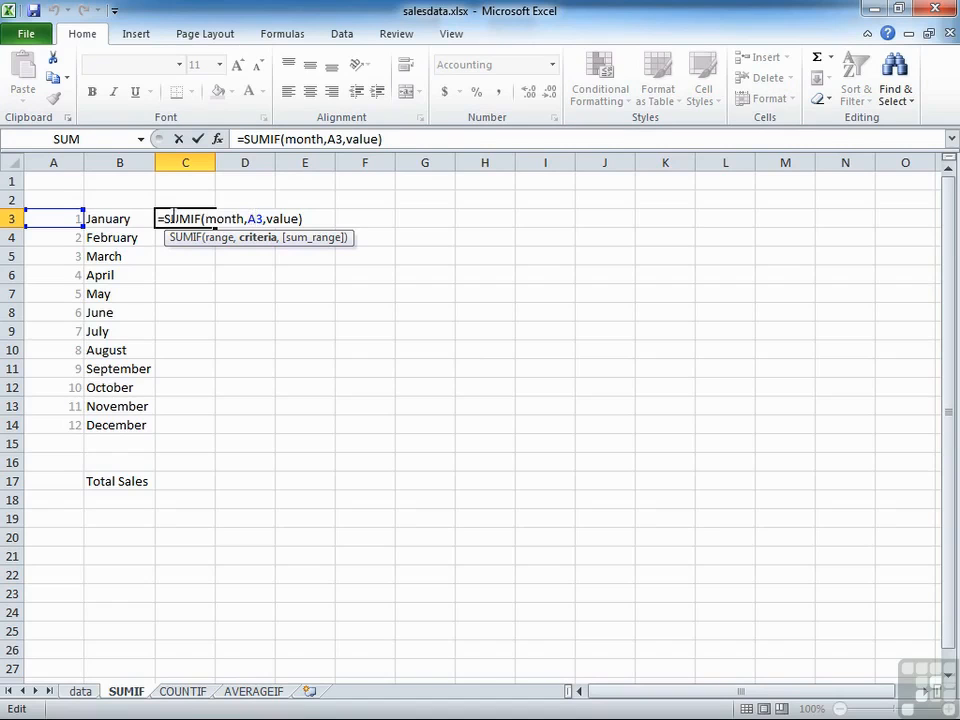
{"action": "left_click", "coordinate": [267, 218]}
{"action": "left_click_drag", "start_coordinate": [267, 219], "coordinate": [299, 219]}
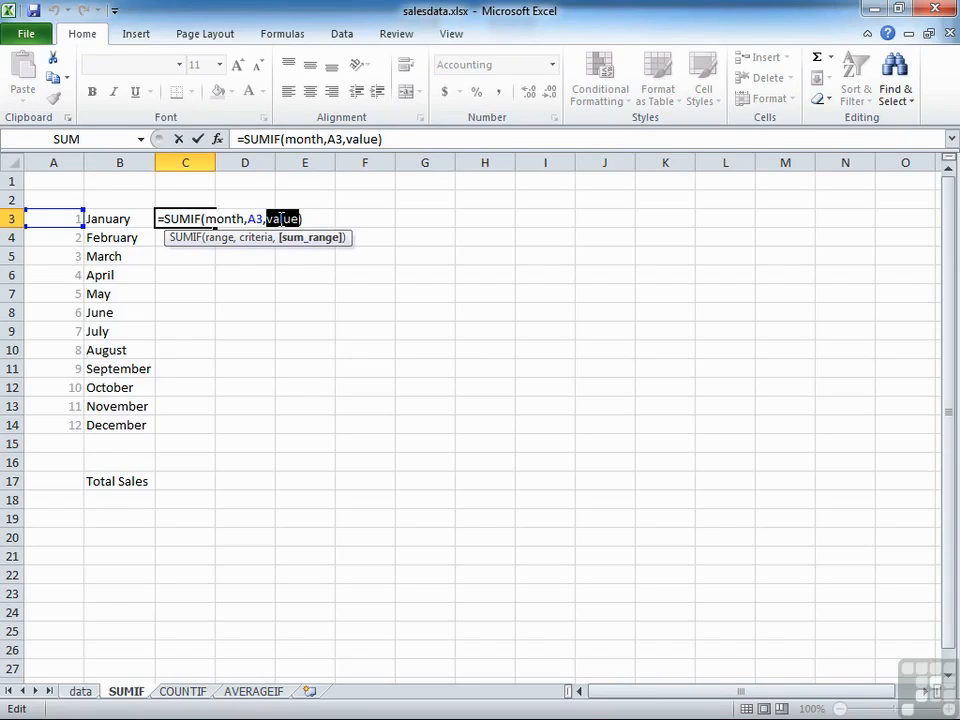
{"action": "left_click", "coordinate": [231, 219]}
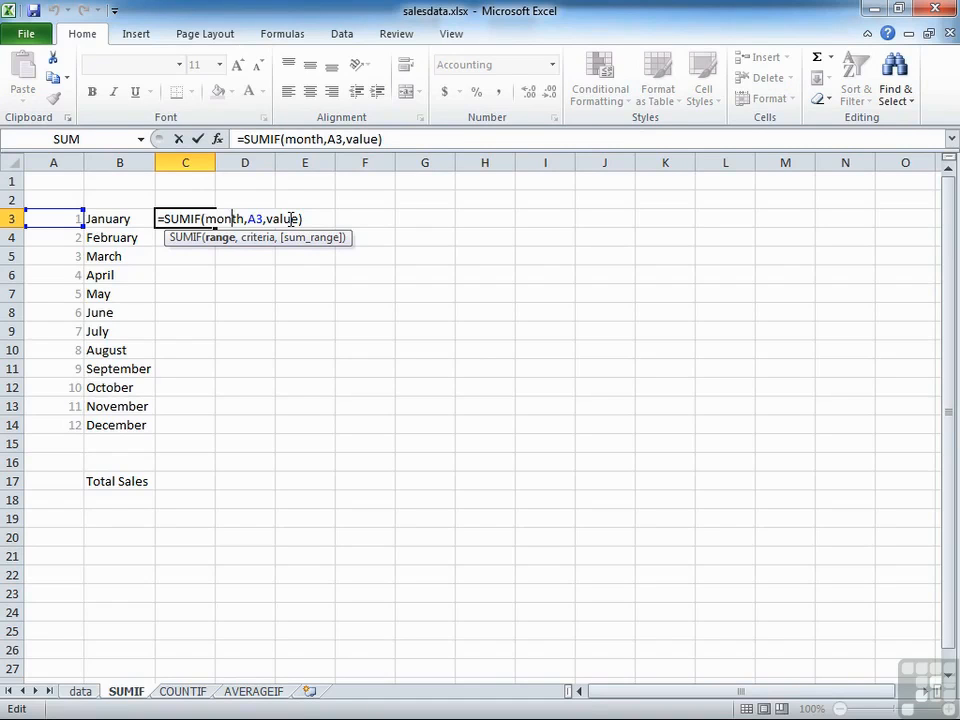
{"action": "key", "text": "Return"}
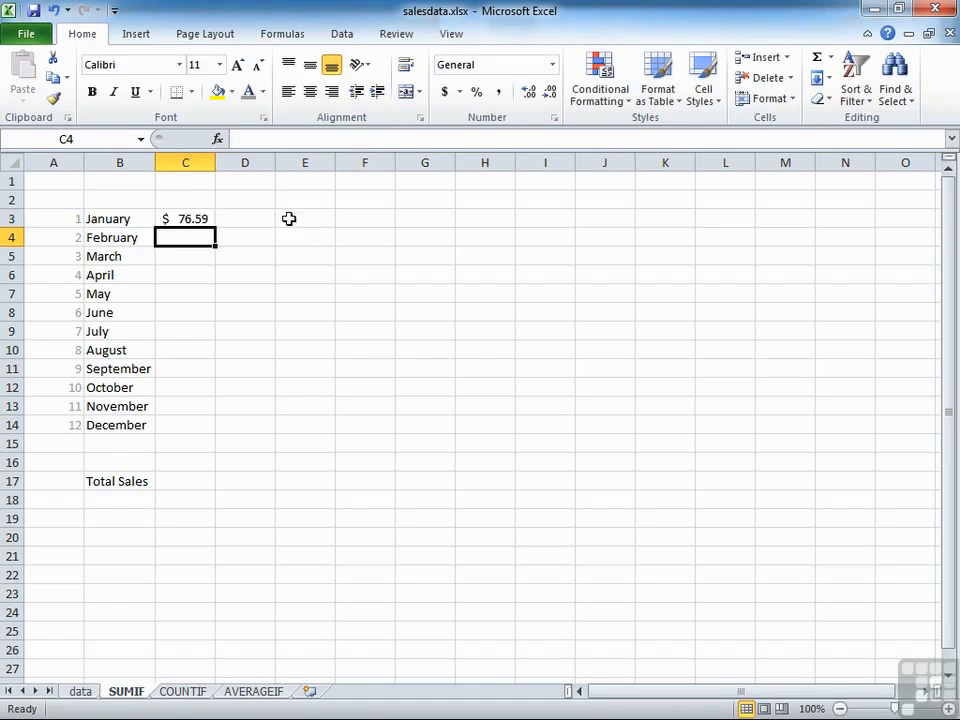
Step: Fill January's SUMIF formula down through December in C14 and check the criteria reference in May's formula in C7
{"action": "left_click", "coordinate": [193, 217]}
{"action": "left_click_drag", "start_coordinate": [214, 227], "coordinate": [217, 432]}
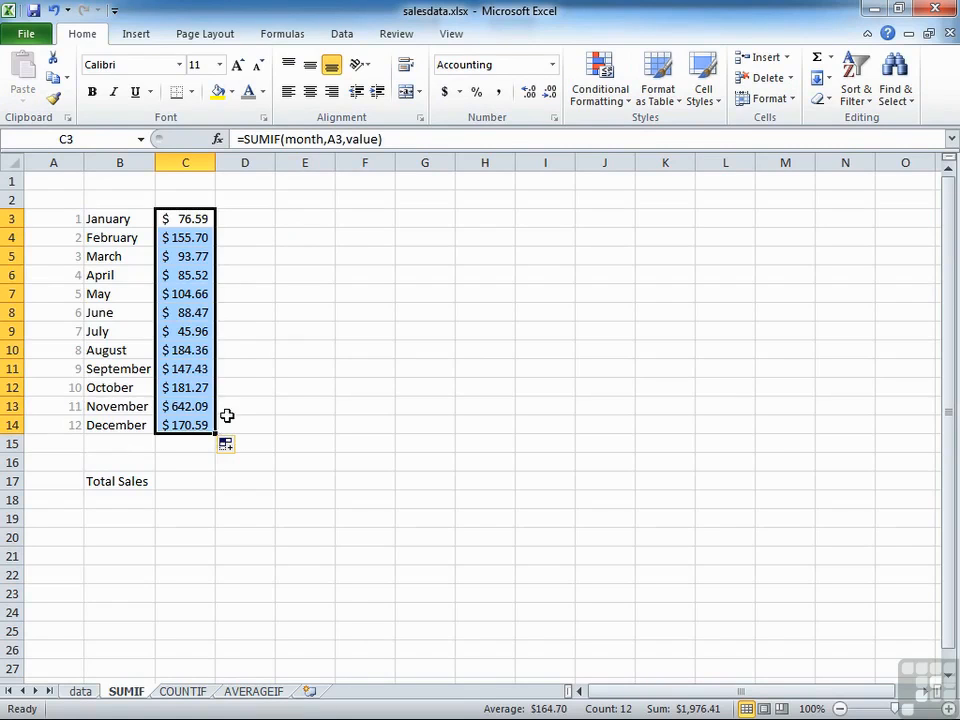
{"action": "left_click", "coordinate": [190, 293]}
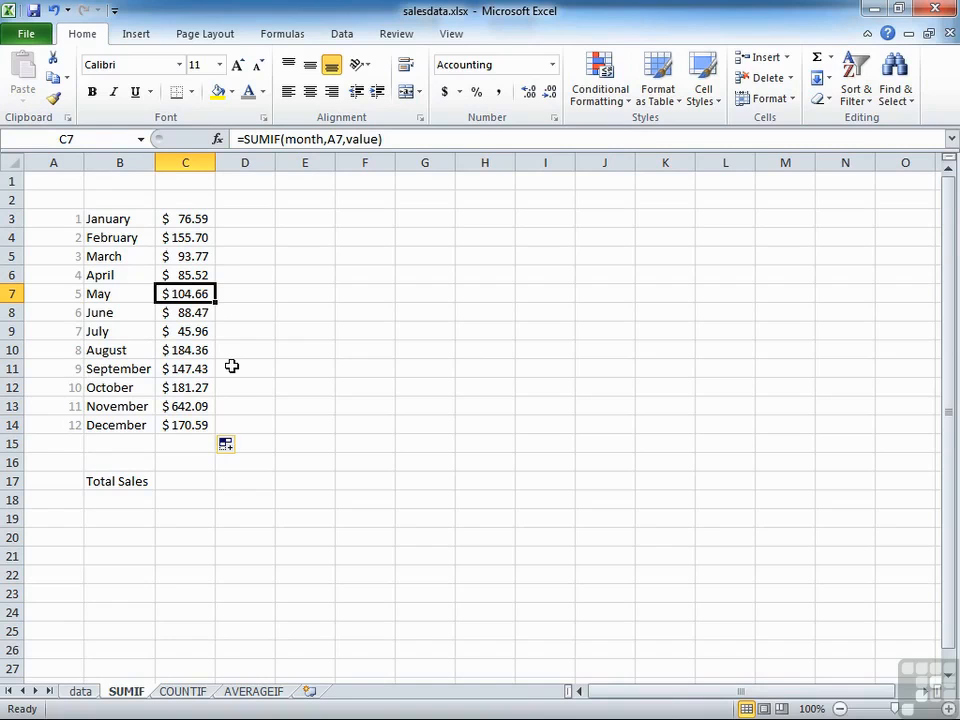
{"action": "double_click", "coordinate": [197, 293]}
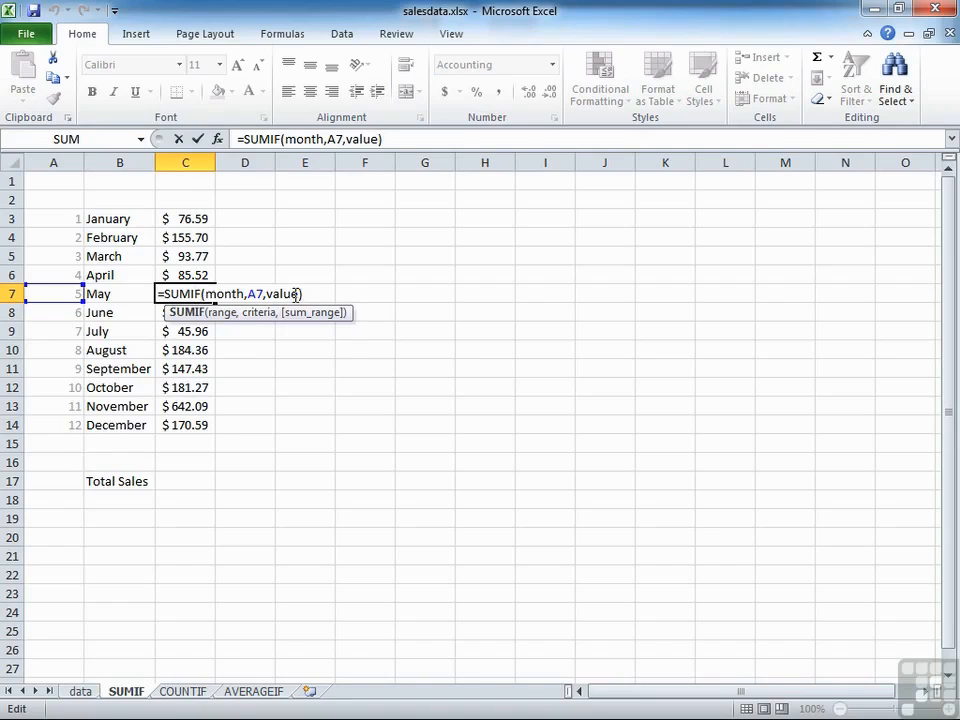
{"action": "key", "text": "Return"}
Step: Examine the range, criteria and sum range arguments of November's SUMIF formula in C13
{"action": "key", "text": "Down"}
{"action": "key", "text": "Down"}
{"action": "key", "text": "Down"}
{"action": "key", "text": "Down"}
{"action": "key", "text": "Down"}
{"action": "key", "text": "Down"}
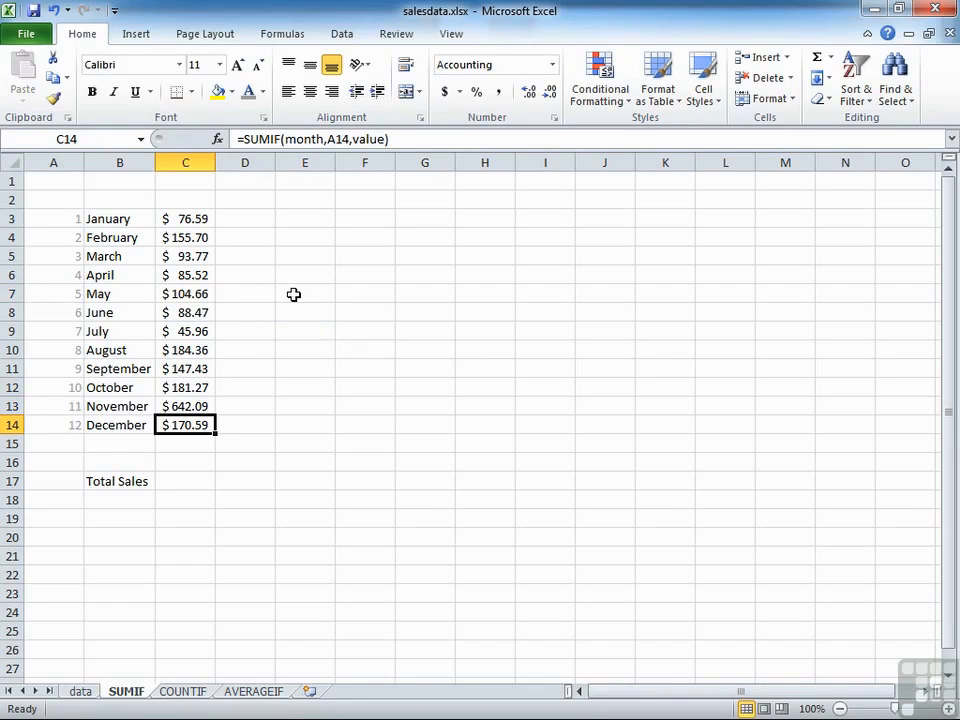
{"action": "key", "text": "Up"}
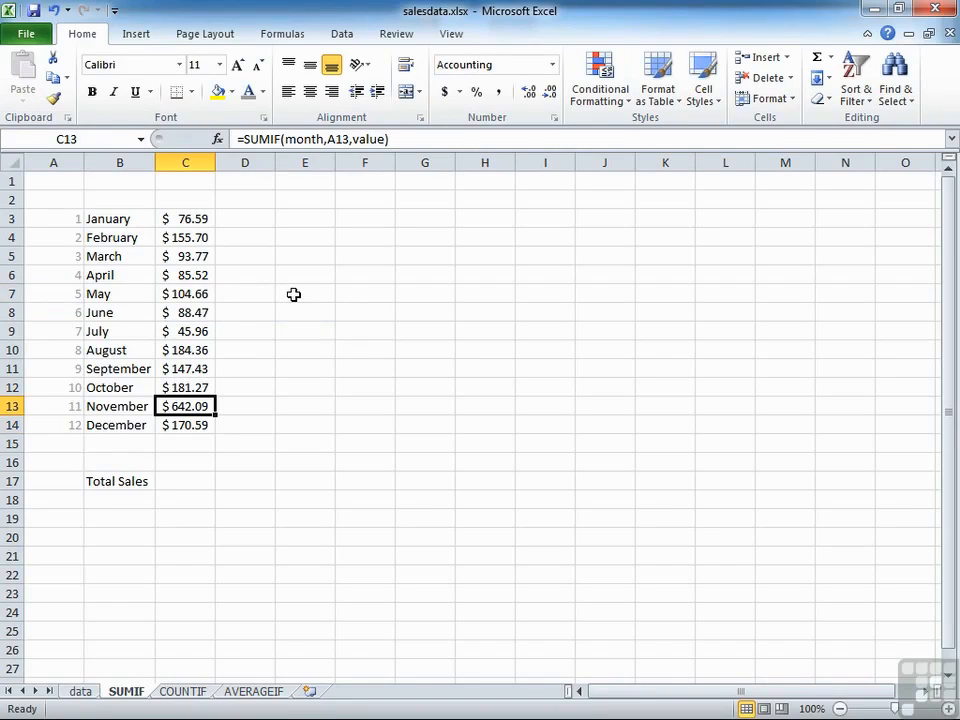
{"action": "double_click", "coordinate": [208, 402]}
{"action": "left_click", "coordinate": [218, 405]}
{"action": "left_click", "coordinate": [258, 406]}
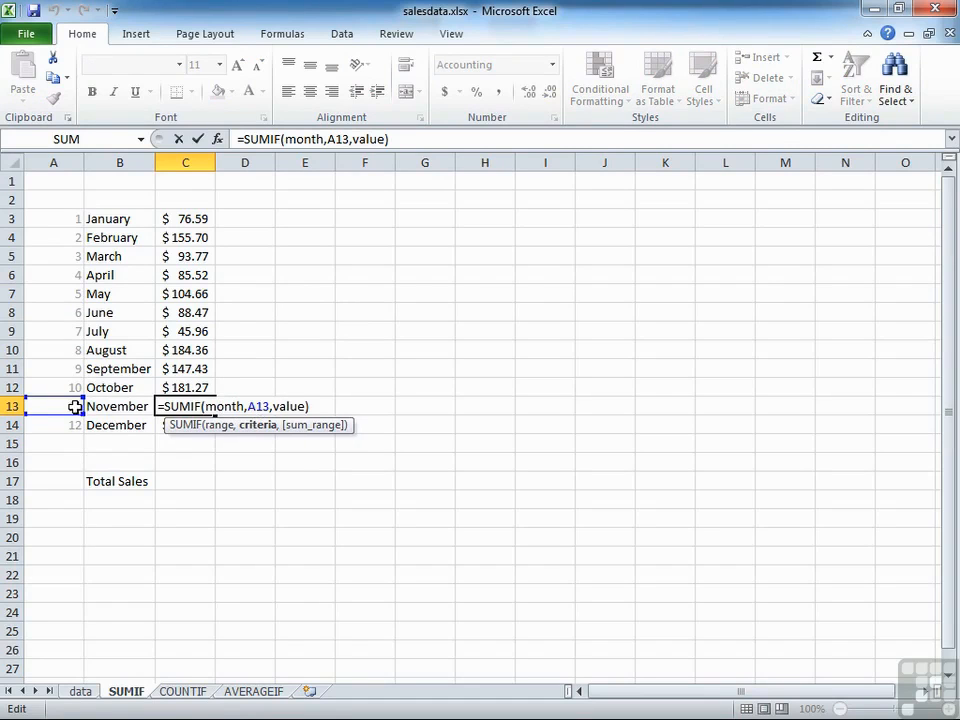
{"action": "left_click", "coordinate": [287, 406]}
{"action": "left_click_drag", "start_coordinate": [205, 406], "coordinate": [246, 406]}
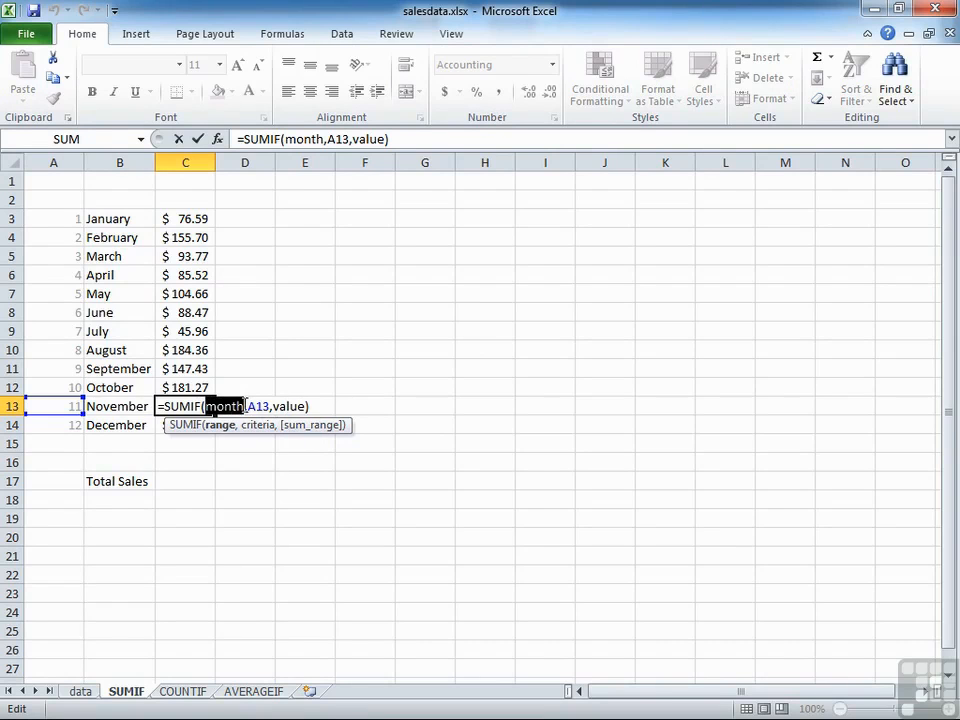
{"action": "key", "text": "Return"}
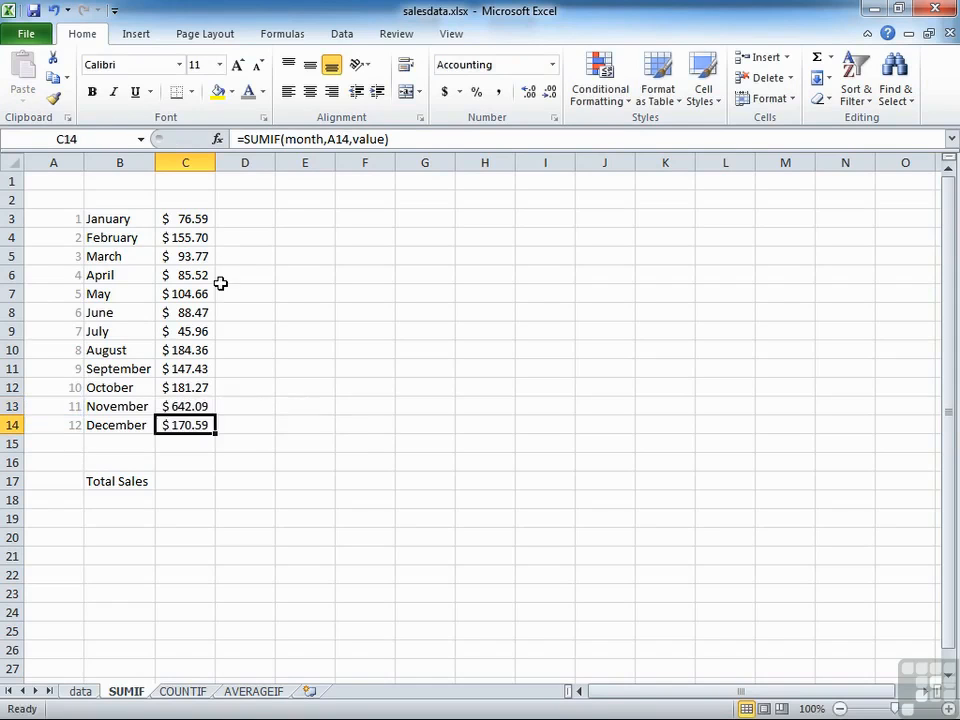
Step: Enter =SUMIF(month,A3) in D3 to try January's formula without a sum range
{"action": "left_click", "coordinate": [266, 214]}
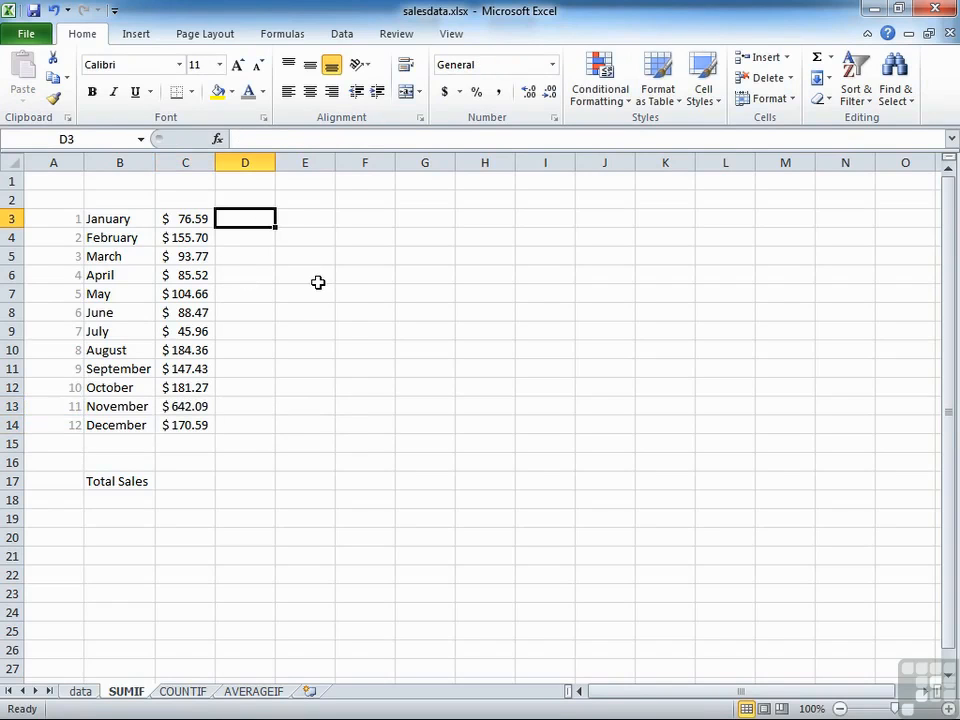
{"action": "type", "text": "=sumif("}
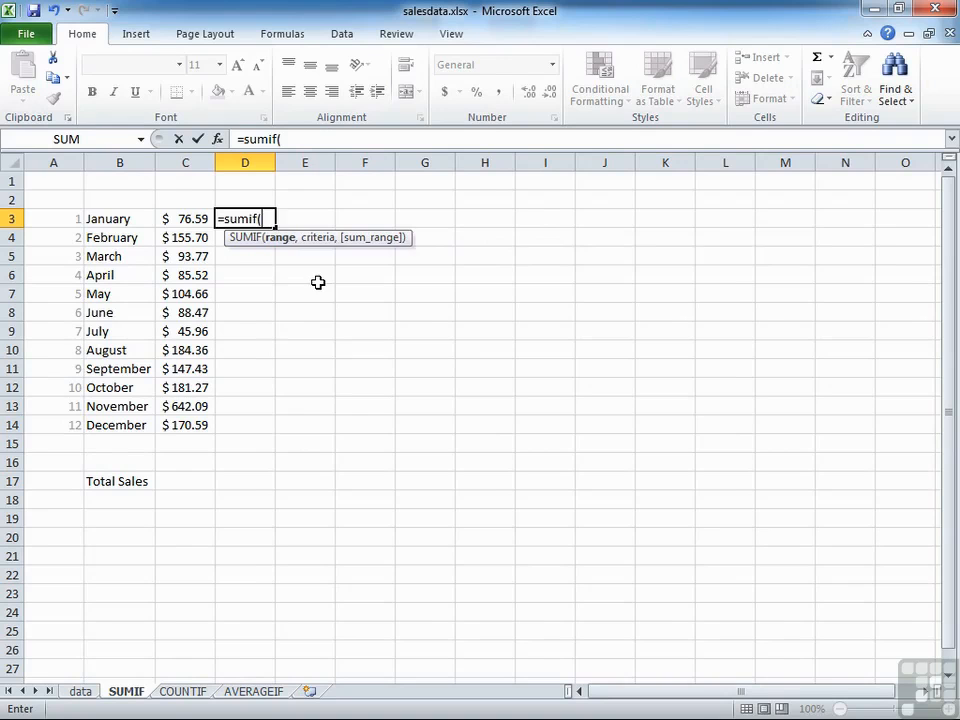
{"action": "type", "text": "month,"}
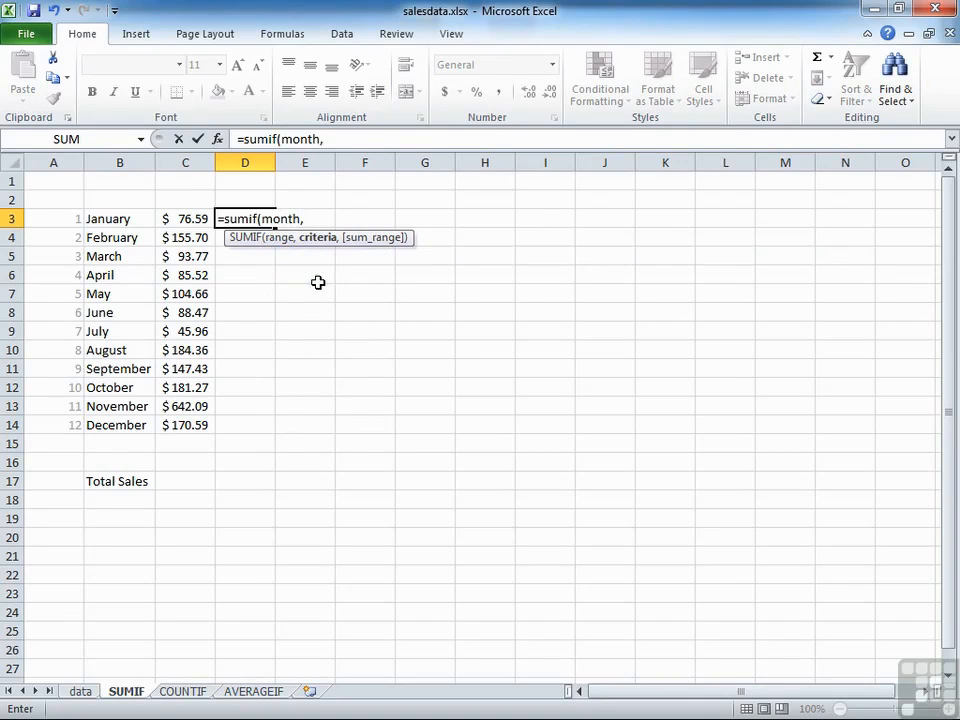
{"action": "left_click", "coordinate": [71, 220]}
{"action": "type", "text": ")"}
{"action": "key", "text": "Return"}
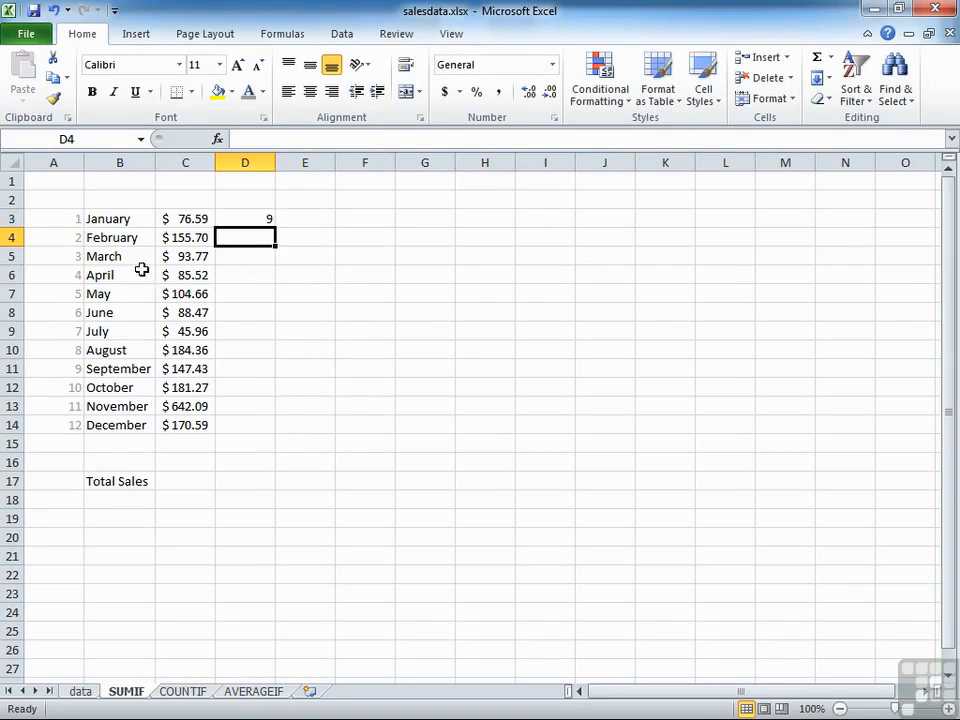
Step: Fill the two-argument SUMIF formula from D3 down through April in D6 and check the February and March copies
{"action": "left_click", "coordinate": [262, 218]}
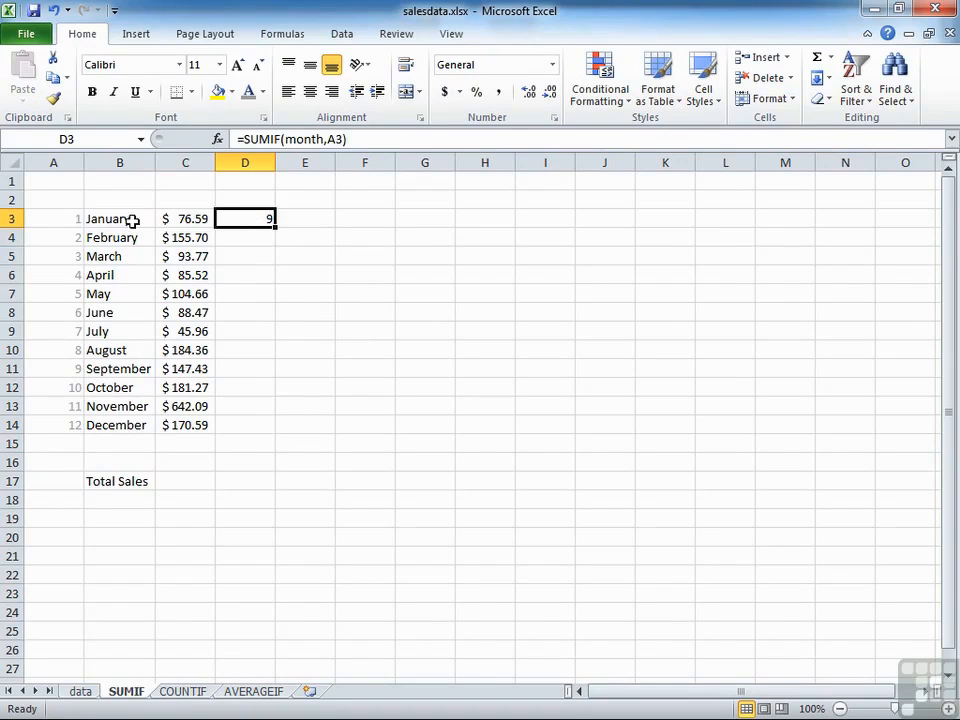
{"action": "left_click_drag", "start_coordinate": [274, 228], "coordinate": [274, 279]}
{"action": "left_click", "coordinate": [266, 240]}
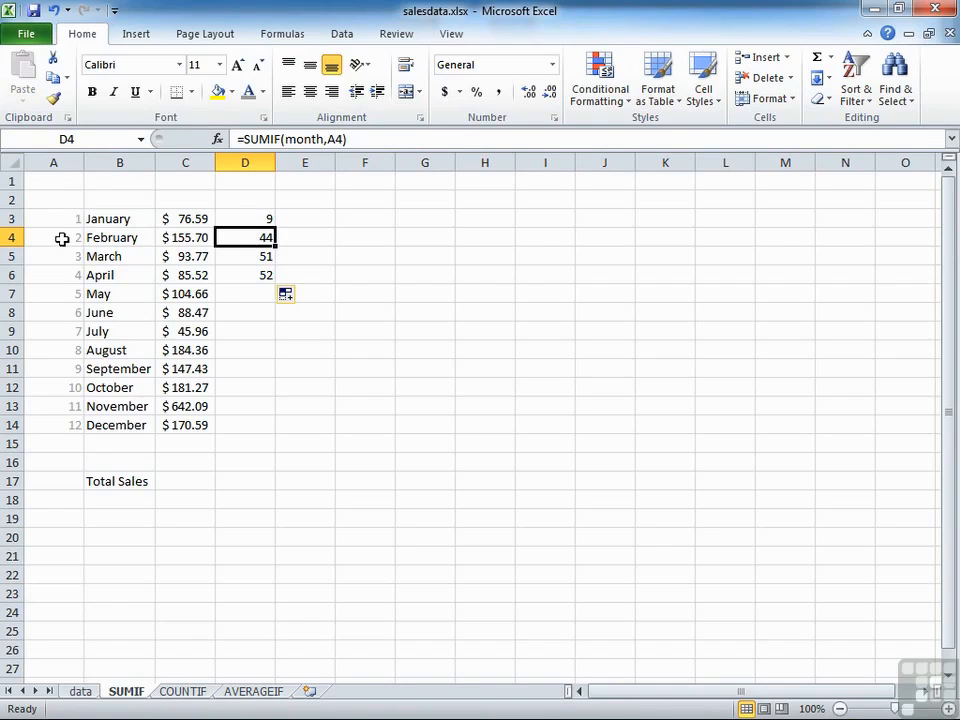
{"action": "left_click", "coordinate": [265, 254]}
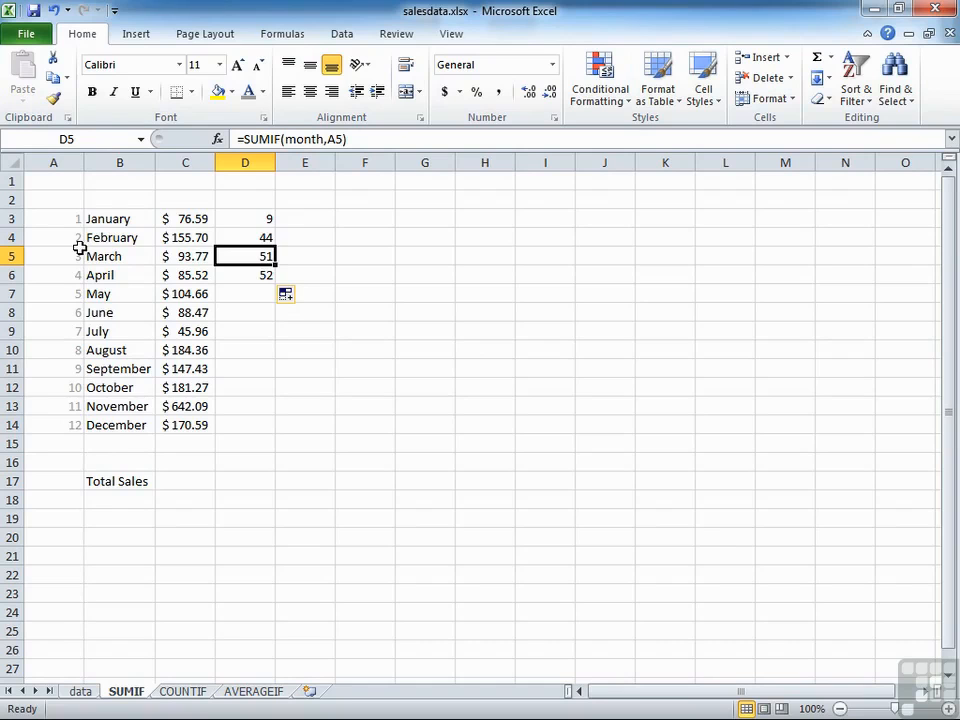
Step: Undo the fill and the trial SUMIF formula in column D
{"action": "left_click", "coordinate": [264, 219]}
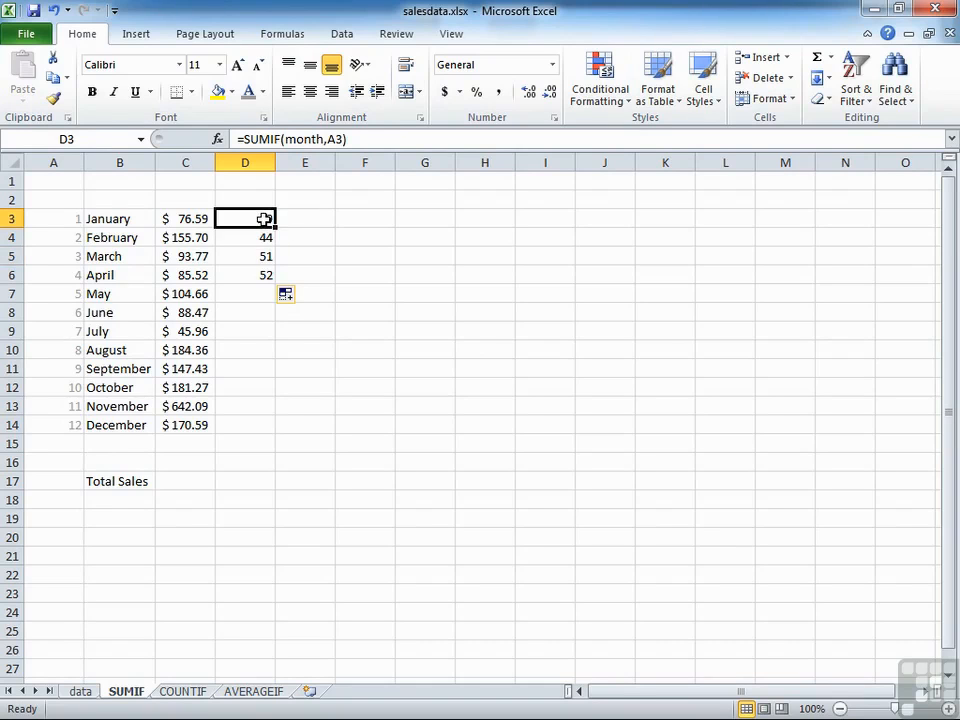
{"action": "key", "text": "ctrl+z"}
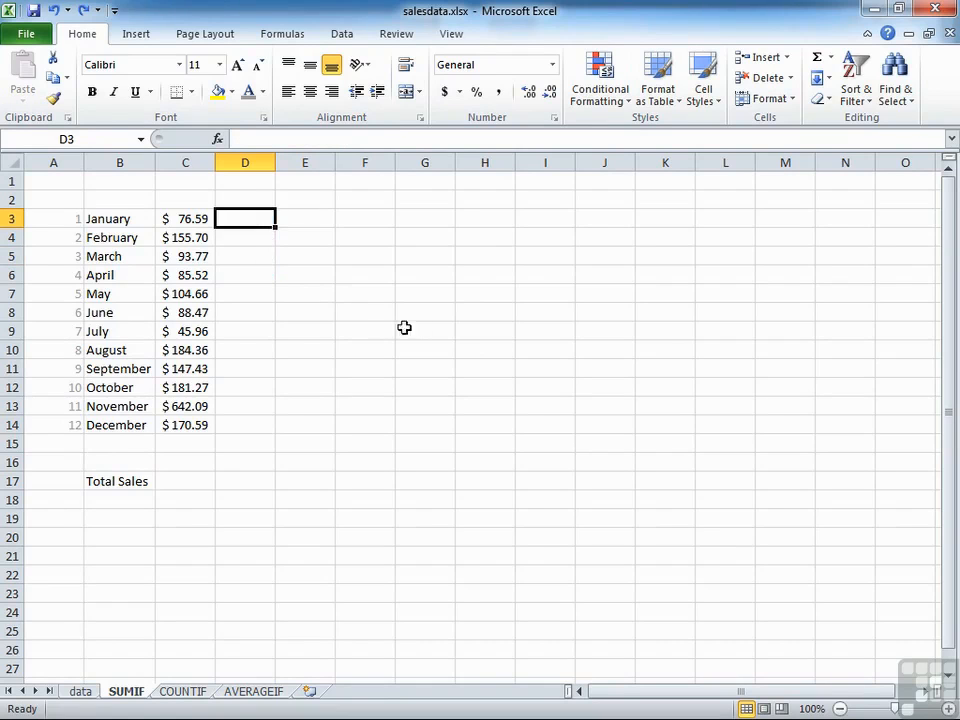
Step: Enter =SUMIF(value,">10") in G3 to total only the sales values greater than 10
{"action": "left_click", "coordinate": [424, 219]}
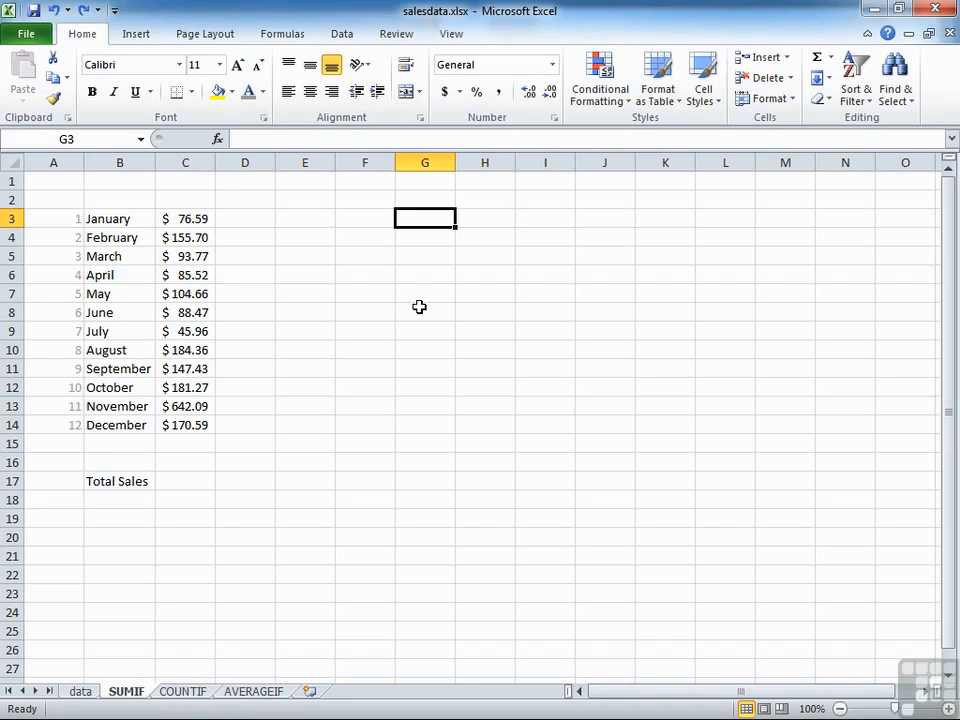
{"action": "type", "text": "=sum"}
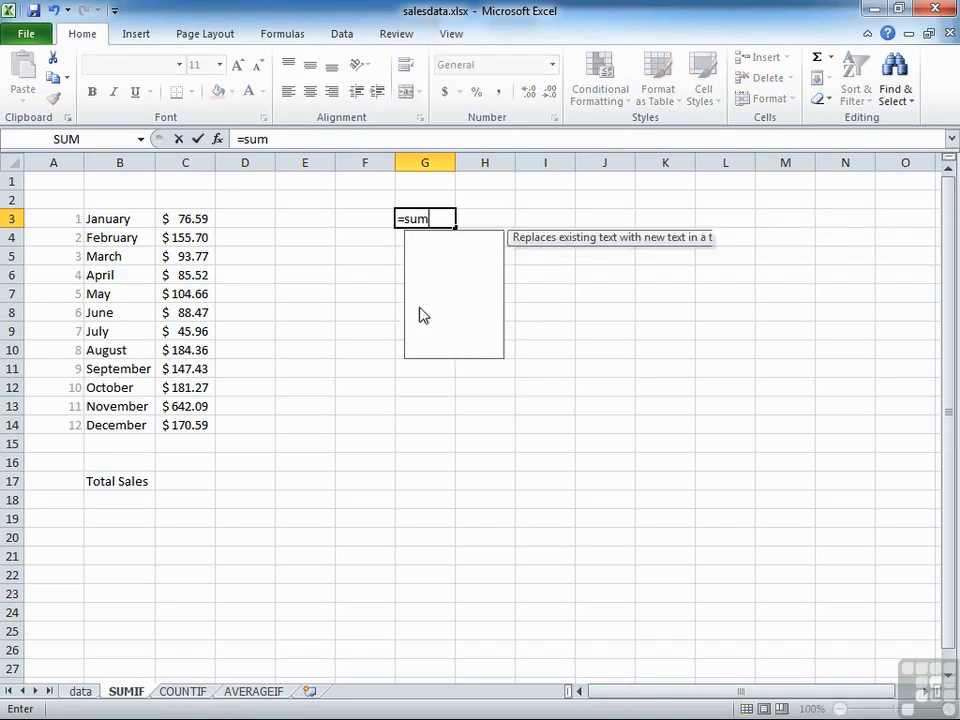
{"action": "type", "text": "if(v"}
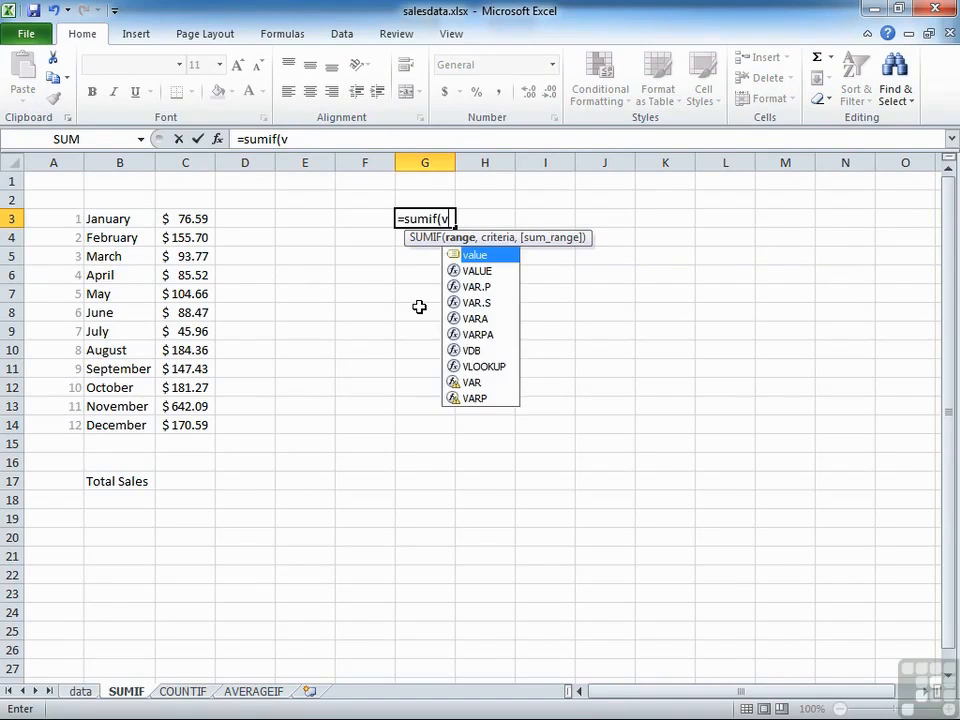
{"action": "type", "text": "alue,\""}
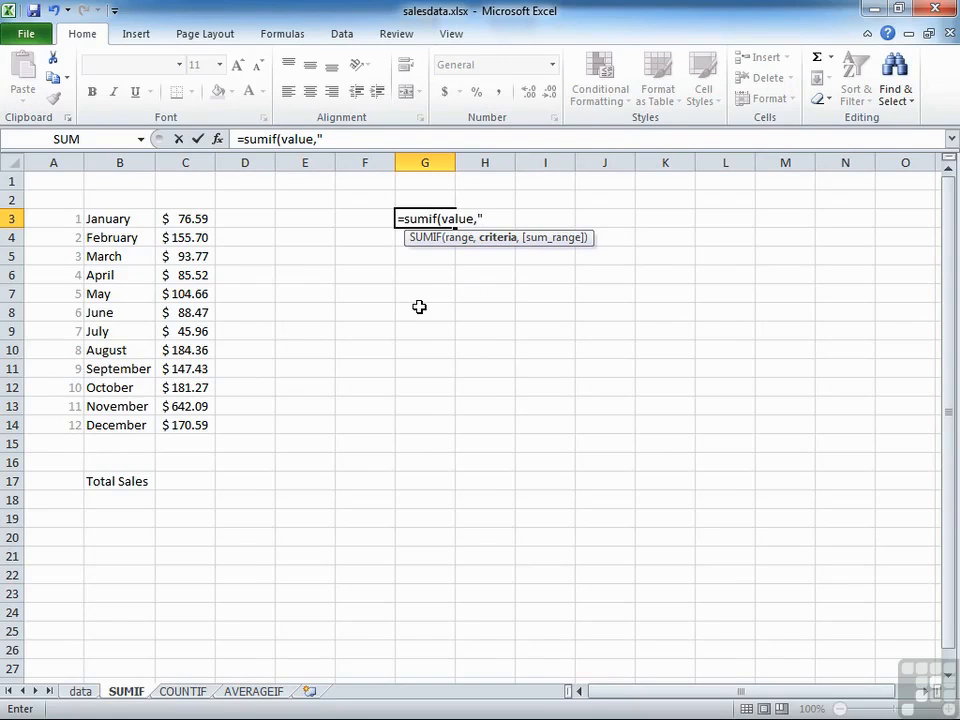
{"action": "type", "text": ">10\""}
{"action": "type", "text": ")"}
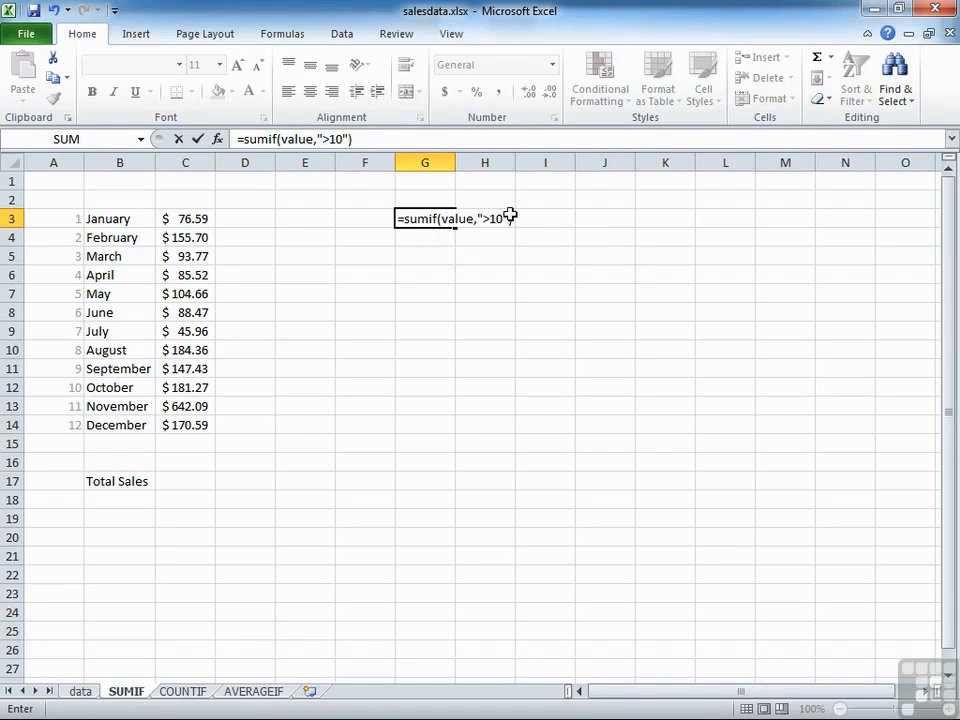
{"action": "key", "text": "Return"}
{"action": "key", "text": "Up"}
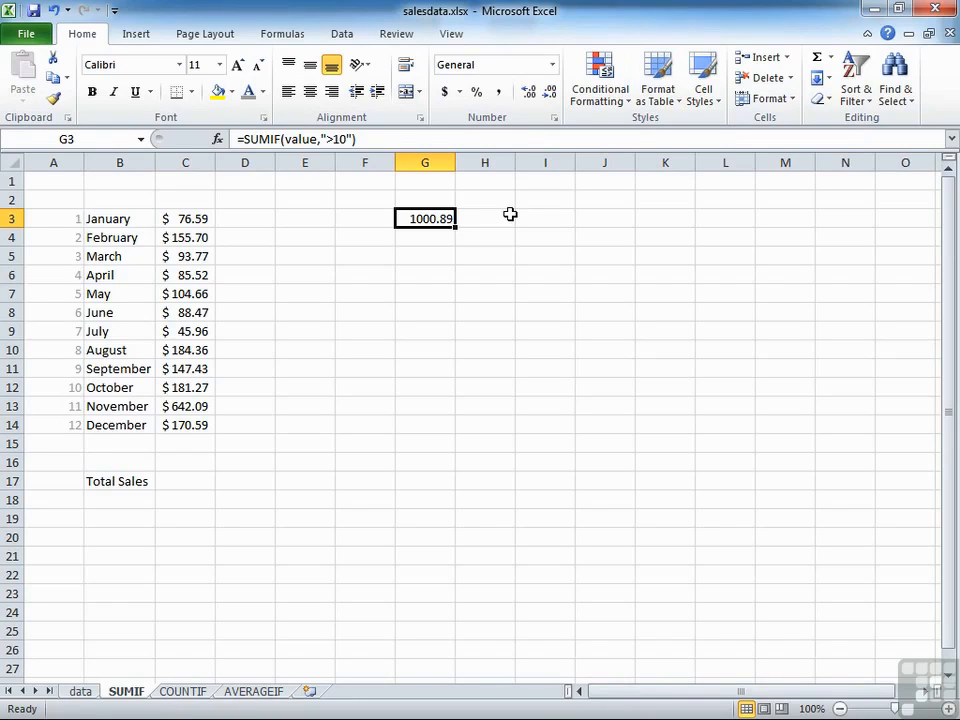
Step: Change the criterion of the SUMIF formula in G3 to ">25" and return to January's total in C3
{"action": "left_click", "coordinate": [336, 139]}
{"action": "key", "text": "BackSpace"}
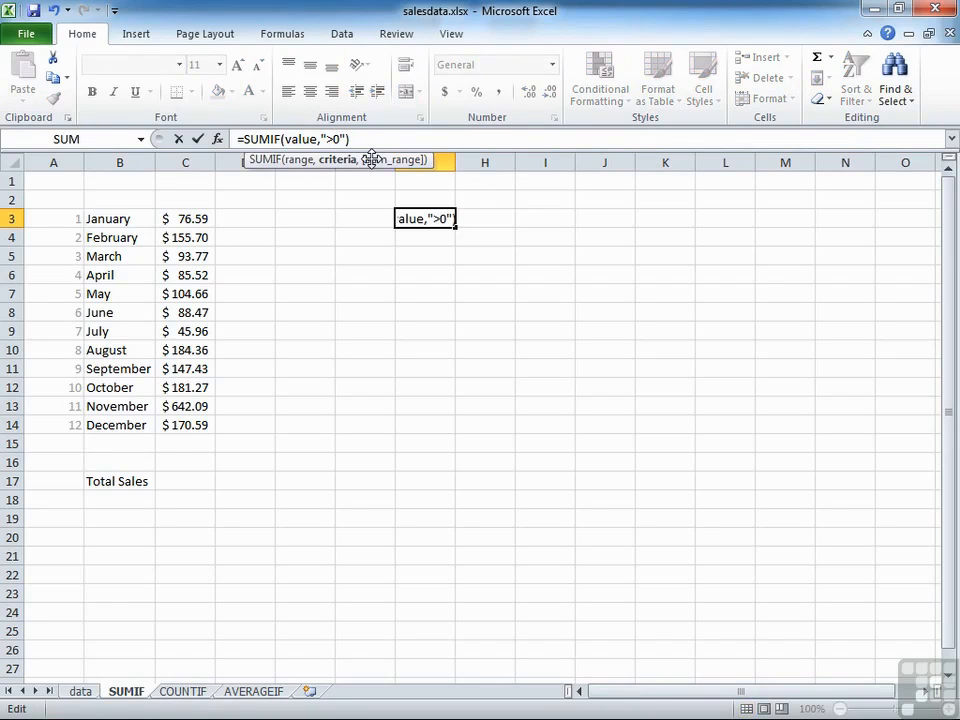
{"action": "type", "text": "25"}
{"action": "key", "text": "Delete"}
{"action": "key", "text": "Return"}
{"action": "key", "text": "Up"}
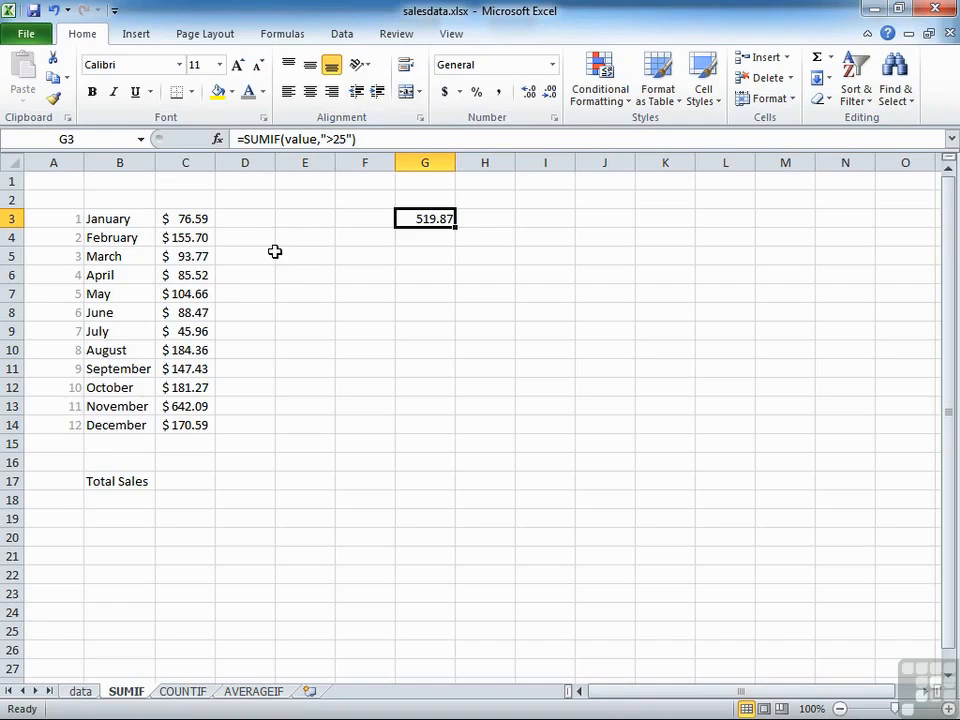
{"action": "left_click", "coordinate": [194, 218]}
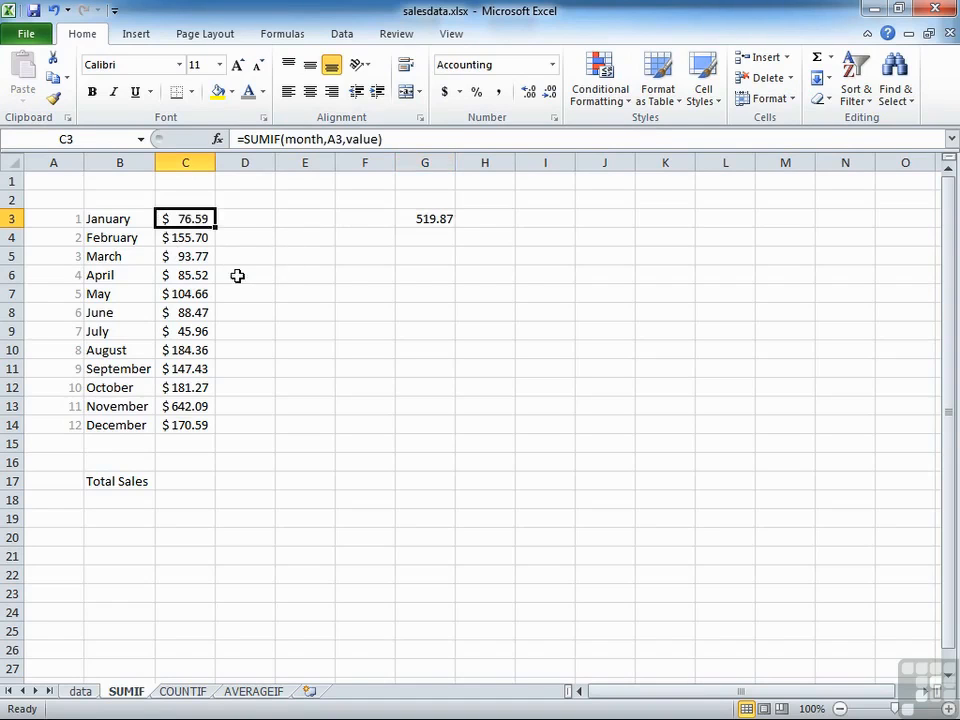